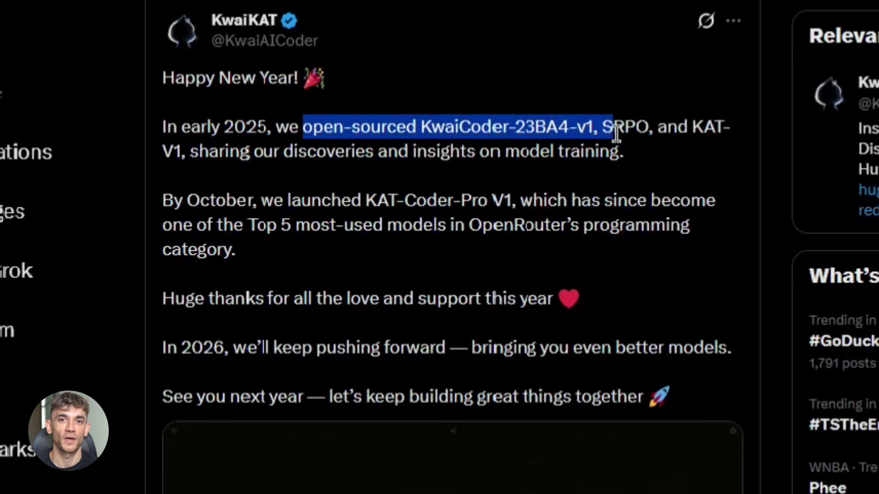
Highlight the list of open-sourced models in the KwaiKAT New Year post, then deselect it
{"action": "mouse_move", "coordinate": [688, 135]}
{"action": "left_mouse_down"}
{"action": "mouse_move", "coordinate": [540, 147]}
{"action": "mouse_move", "coordinate": [179, 150]}
{"action": "left_mouse_up"}
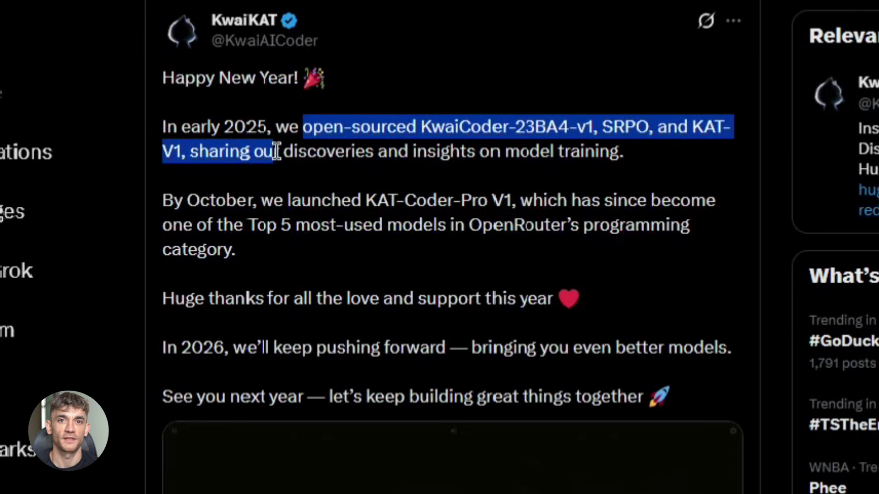
{"action": "left_click", "coordinate": [559, 112]}
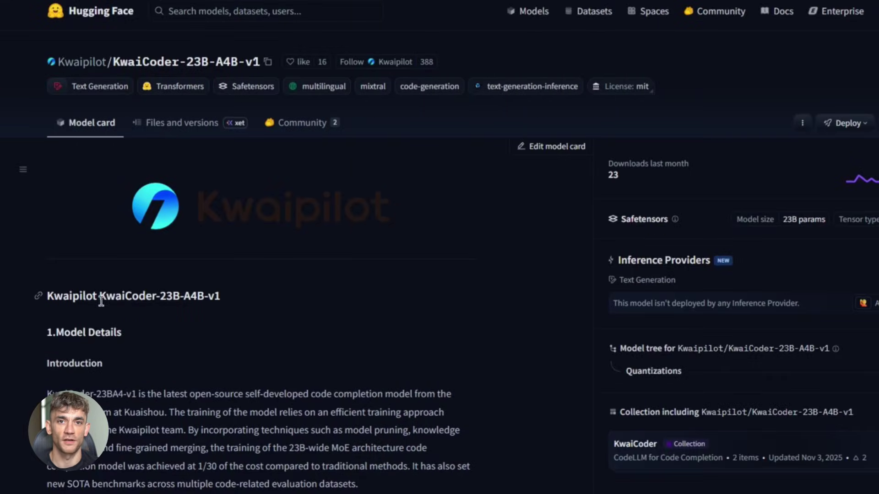
Scroll the KwaiCoder-23B-A4B-v1 model card and highlight its 23B params model size
{"action": "left_click", "coordinate": [241, 304]}
{"action": "scroll", "coordinate": [242, 305], "scroll_direction": "down", "scroll_amount": 1}
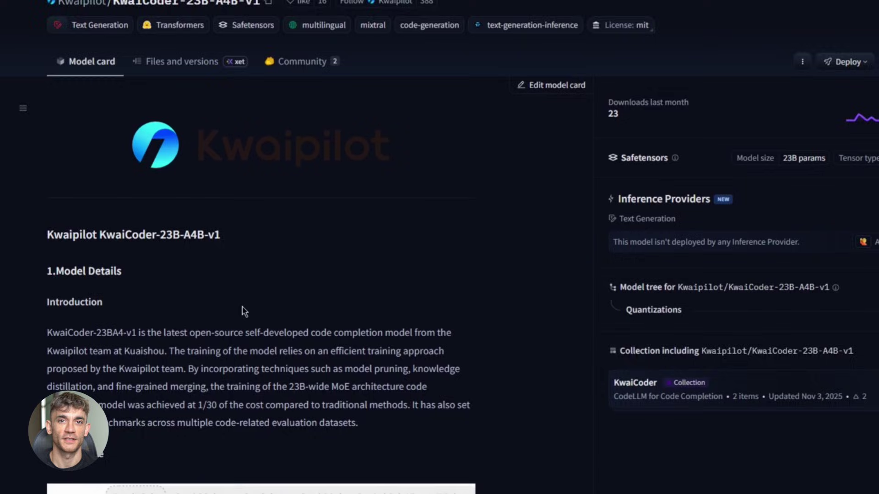
{"action": "scroll", "coordinate": [238, 306], "scroll_direction": "down", "scroll_amount": 1}
{"action": "scroll", "coordinate": [224, 316], "scroll_direction": "down", "scroll_amount": 2}
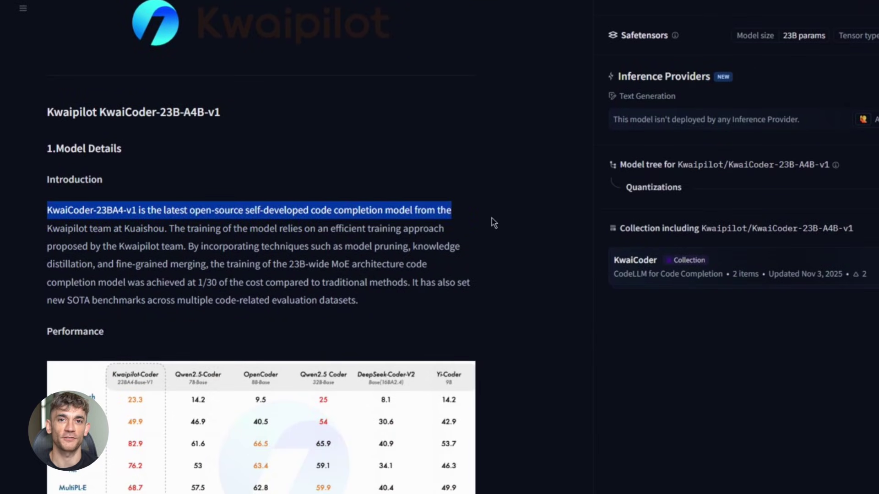
{"action": "left_click_drag", "start_coordinate": [780, 39], "coordinate": [803, 38]}
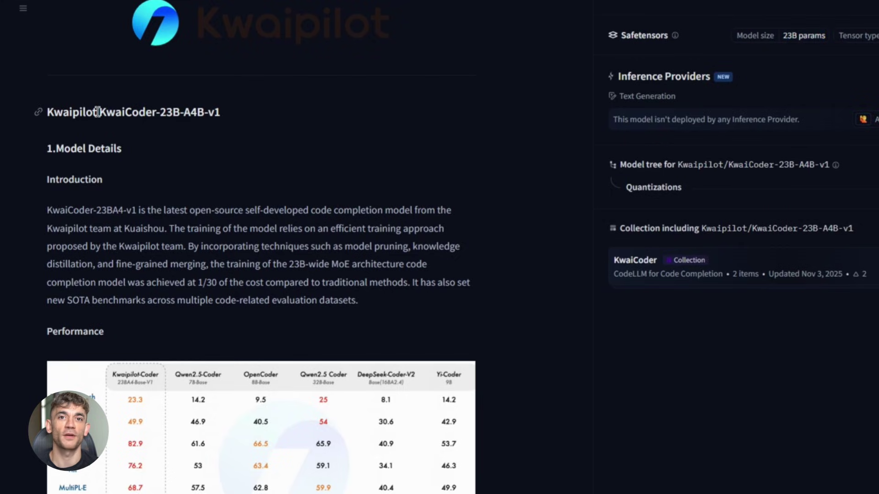
{"action": "left_click", "coordinate": [273, 115]}
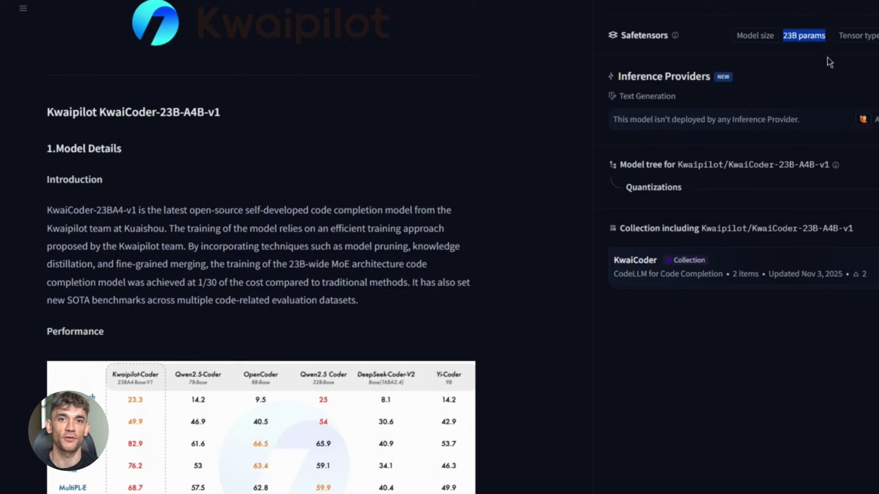
Highlight the model card's training introduction paragraph, then scroll down past the MIT license section
{"action": "left_click_drag", "start_coordinate": [151, 9], "coordinate": [70, 206]}
{"action": "left_click", "coordinate": [204, 203]}
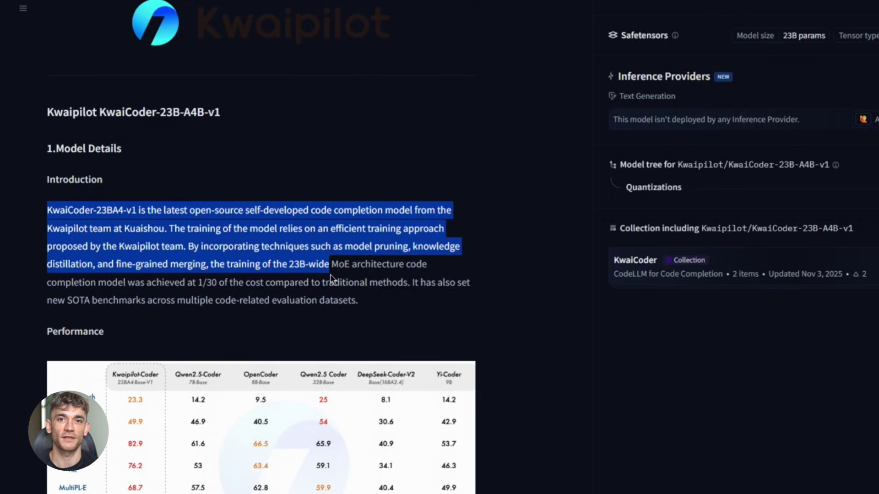
{"action": "left_click_drag", "start_coordinate": [421, 225], "coordinate": [372, 304]}
{"action": "left_click", "coordinate": [372, 305]}
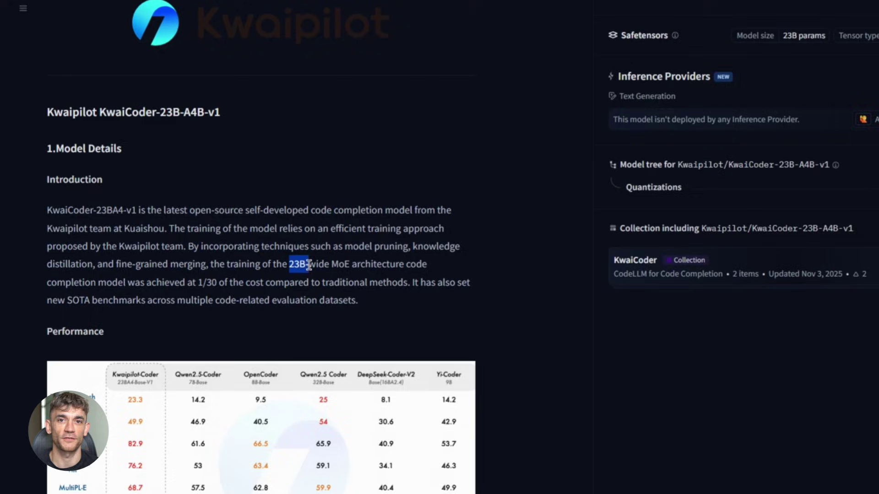
{"action": "left_click", "coordinate": [218, 281]}
{"action": "scroll", "coordinate": [261, 270], "scroll_direction": "down", "scroll_amount": 4}
{"action": "scroll", "coordinate": [261, 269], "scroll_direction": "down", "scroll_amount": 6}
{"action": "scroll", "coordinate": [261, 268], "scroll_direction": "down", "scroll_amount": 8}
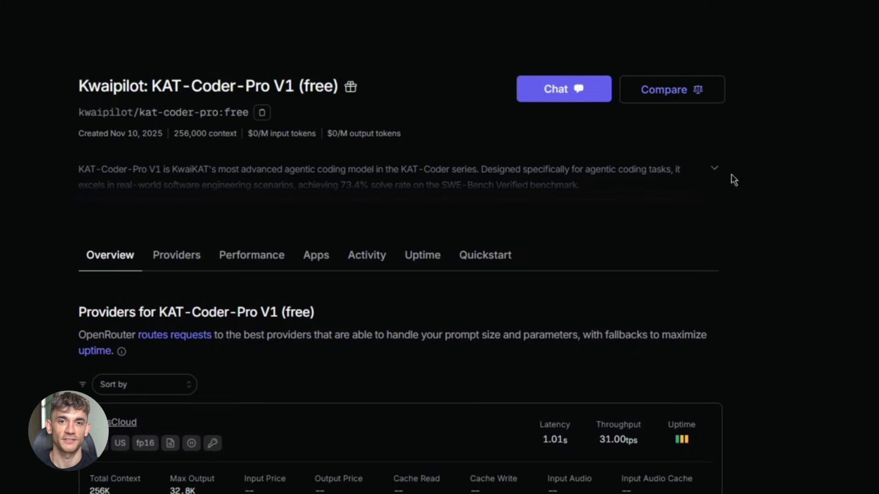
Expand and highlight KAT-Coder-Pro V1 (free)'s full description, then scroll through the provider cards
{"action": "left_click", "coordinate": [714, 168]}
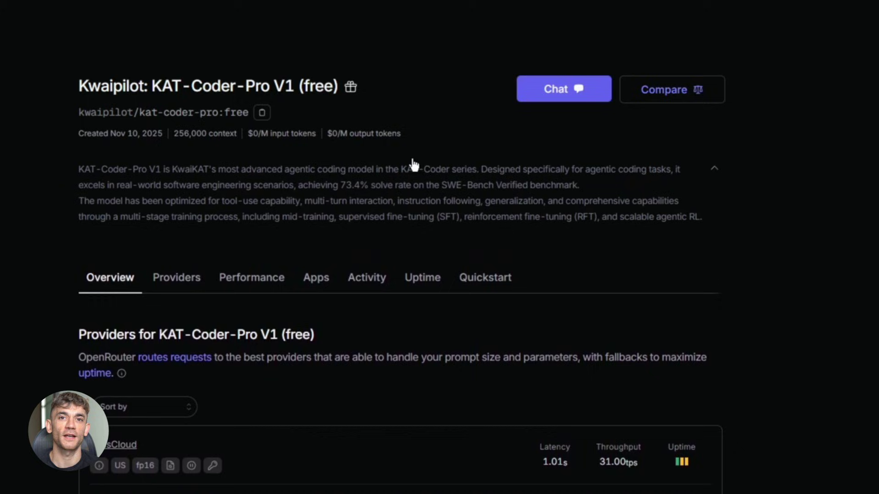
{"action": "left_click", "coordinate": [329, 168]}
{"action": "left_click", "coordinate": [324, 174]}
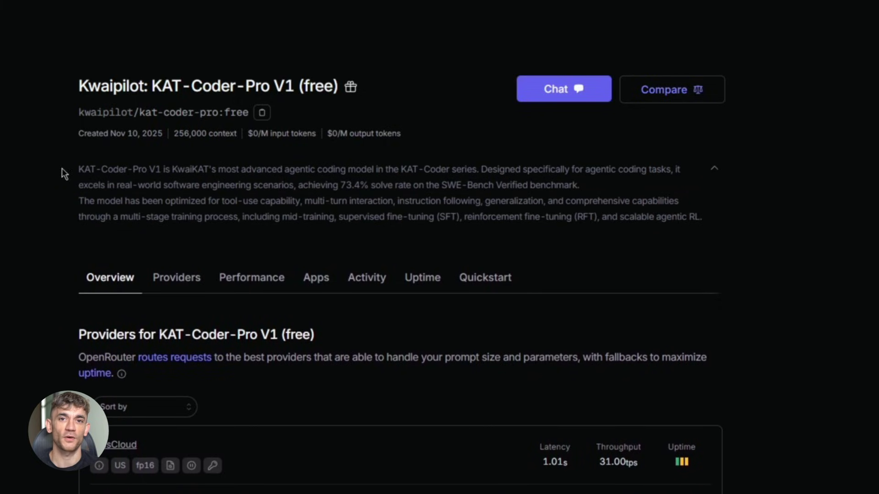
{"action": "left_click_drag", "start_coordinate": [65, 173], "coordinate": [706, 232]}
{"action": "left_click", "coordinate": [634, 252]}
{"action": "scroll", "coordinate": [275, 283], "scroll_direction": "down", "scroll_amount": 3}
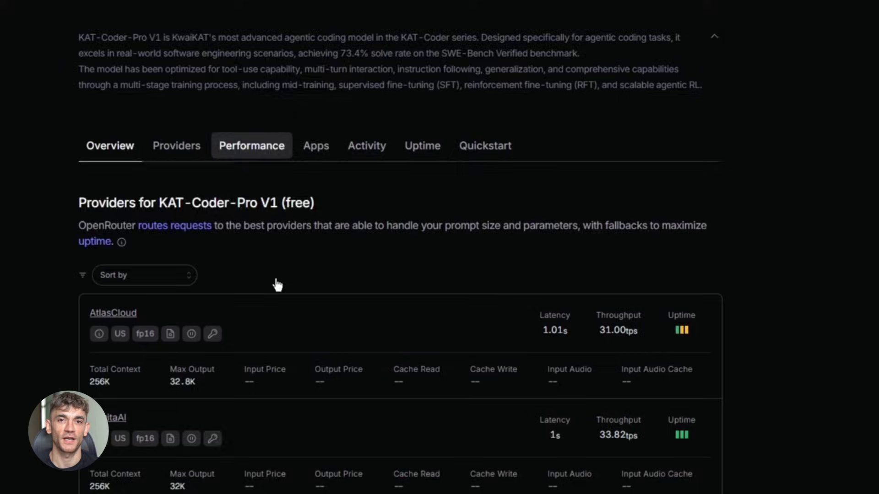
{"action": "scroll", "coordinate": [270, 273], "scroll_direction": "down", "scroll_amount": 3}
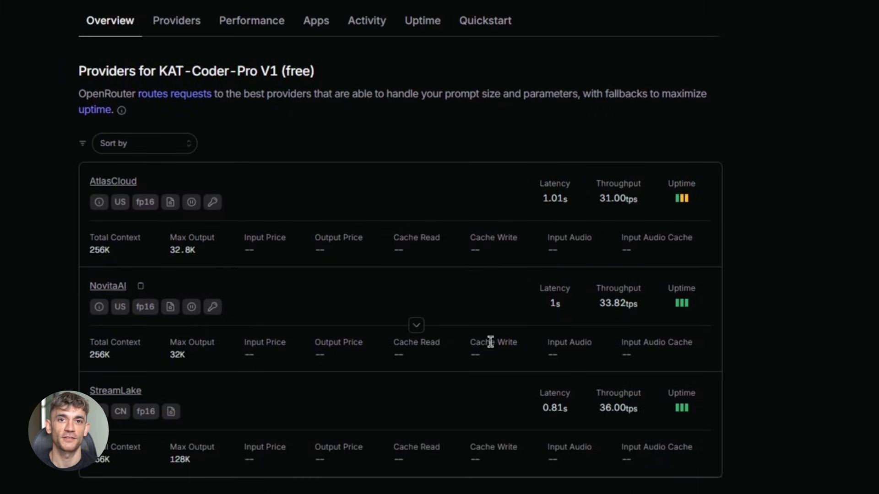
{"action": "scroll", "coordinate": [234, 236], "scroll_direction": "up", "scroll_amount": 2}
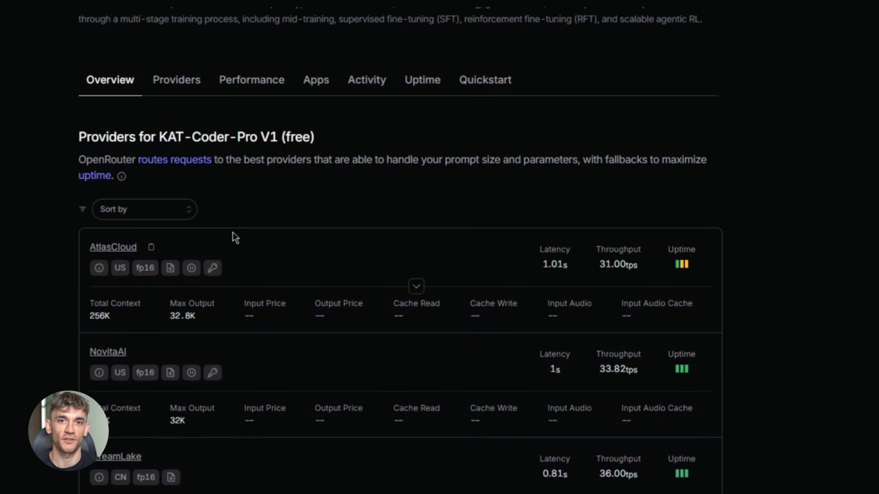
{"action": "scroll", "coordinate": [232, 237], "scroll_direction": "up", "scroll_amount": 2}
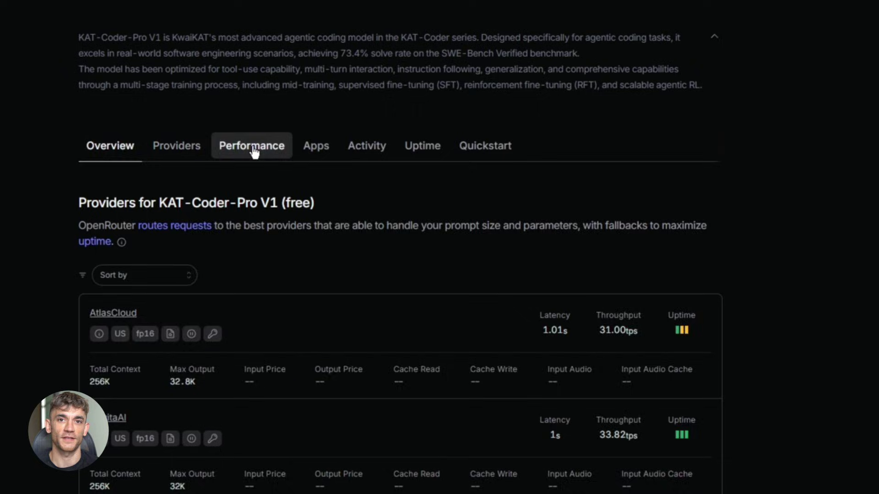
Review the provider performance charts for KAT-Coder-Pro V1
{"action": "left_click", "coordinate": [253, 147]}
{"action": "scroll", "coordinate": [368, 245], "scroll_direction": "down", "scroll_amount": 2}
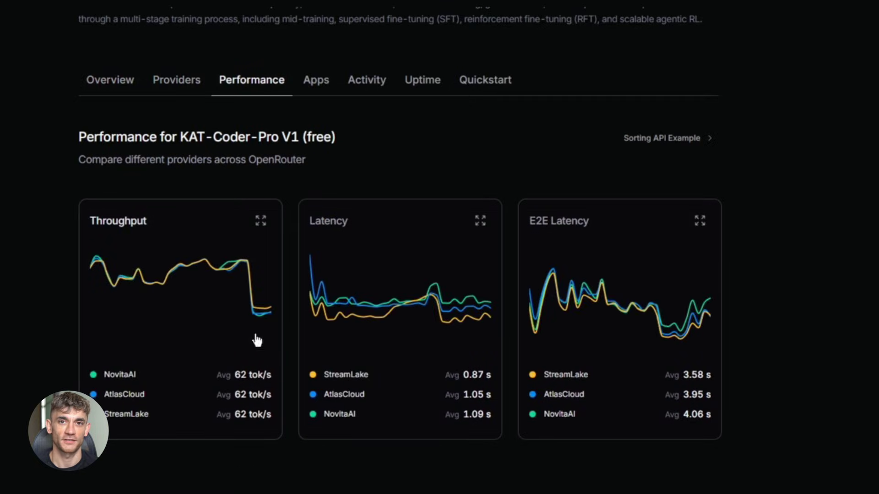
{"action": "scroll", "coordinate": [536, 326], "scroll_direction": "down", "scroll_amount": 2}
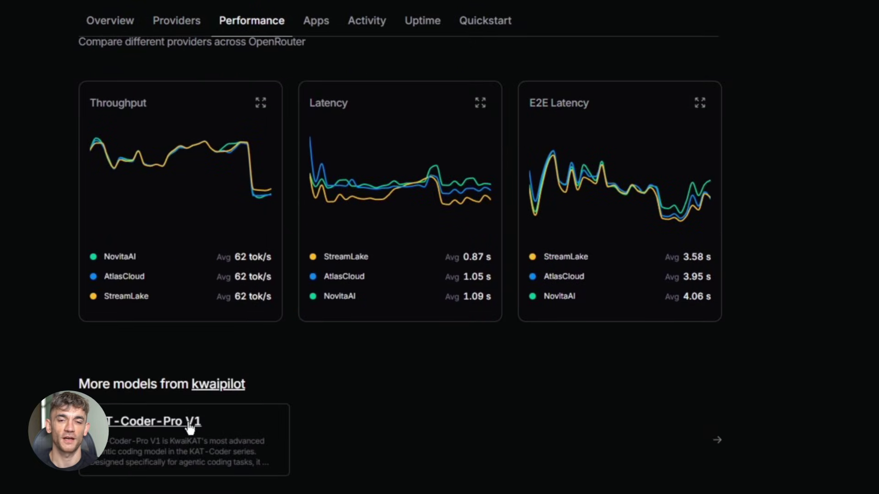
{"action": "scroll", "coordinate": [291, 387], "scroll_direction": "up", "scroll_amount": 1}
{"action": "scroll", "coordinate": [293, 386], "scroll_direction": "up", "scroll_amount": 5}
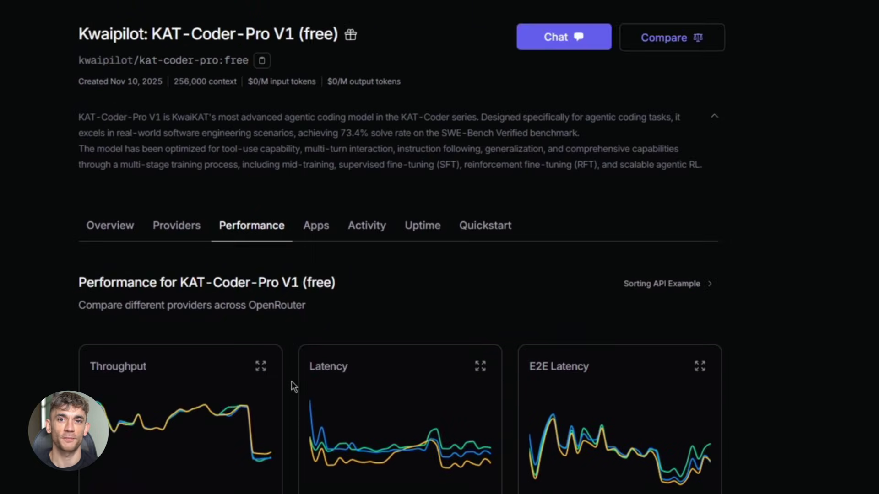
Check which apps use the model and its daily usage activity
{"action": "left_click", "coordinate": [319, 224]}
{"action": "scroll", "coordinate": [328, 275], "scroll_direction": "down", "scroll_amount": 2}
{"action": "left_click", "coordinate": [367, 160]}
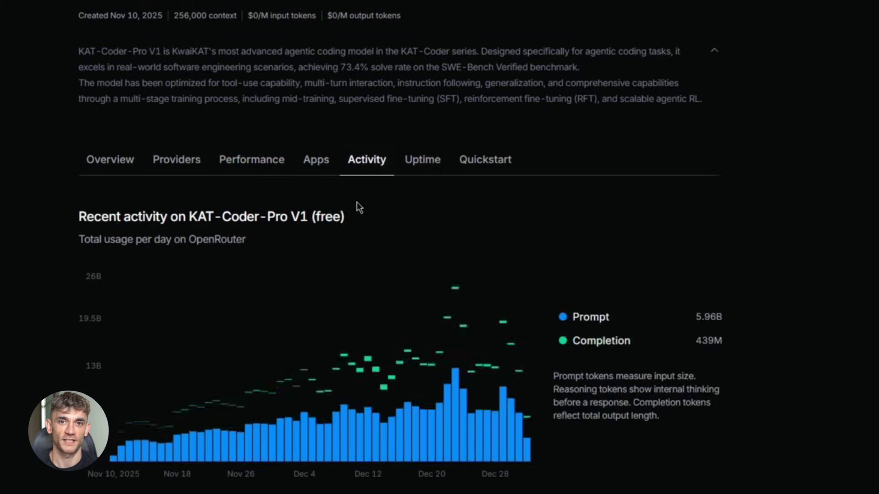
{"action": "scroll", "coordinate": [353, 261], "scroll_direction": "down", "scroll_amount": 4}
{"action": "scroll", "coordinate": [352, 263], "scroll_direction": "up", "scroll_amount": 3}
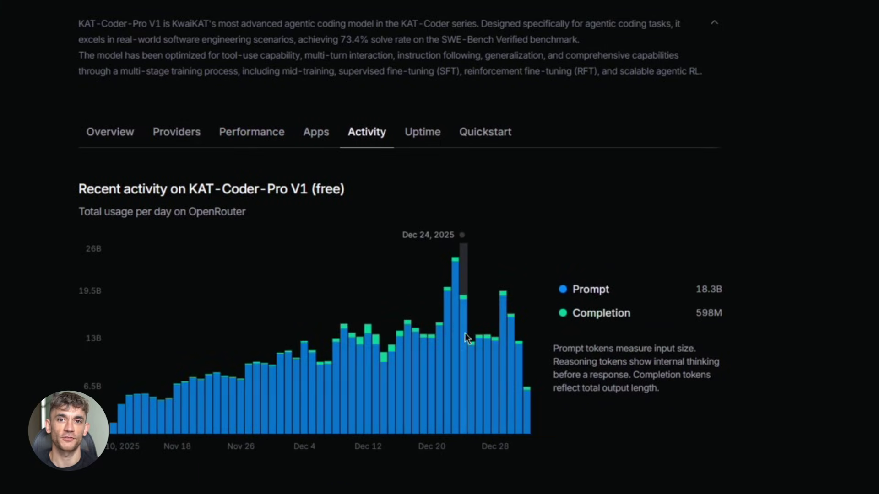
{"action": "scroll", "coordinate": [465, 333], "scroll_direction": "up", "scroll_amount": 4}
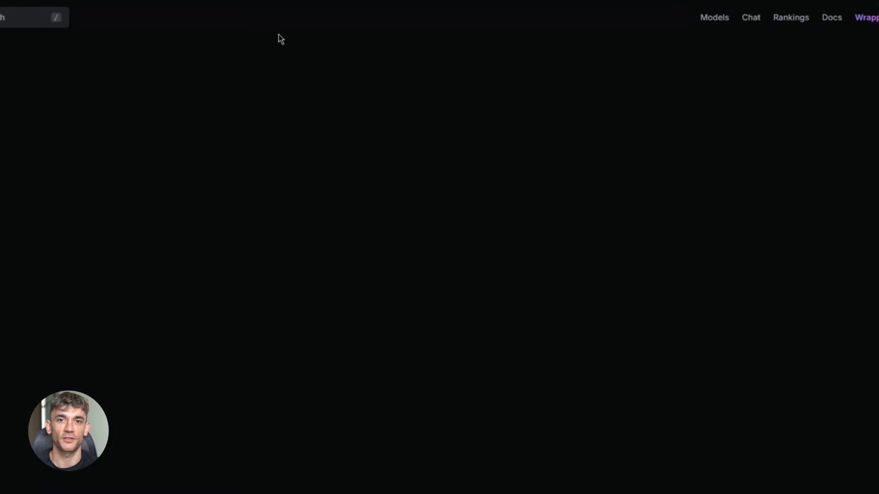
{"action": "left_click", "coordinate": [475, 272]}
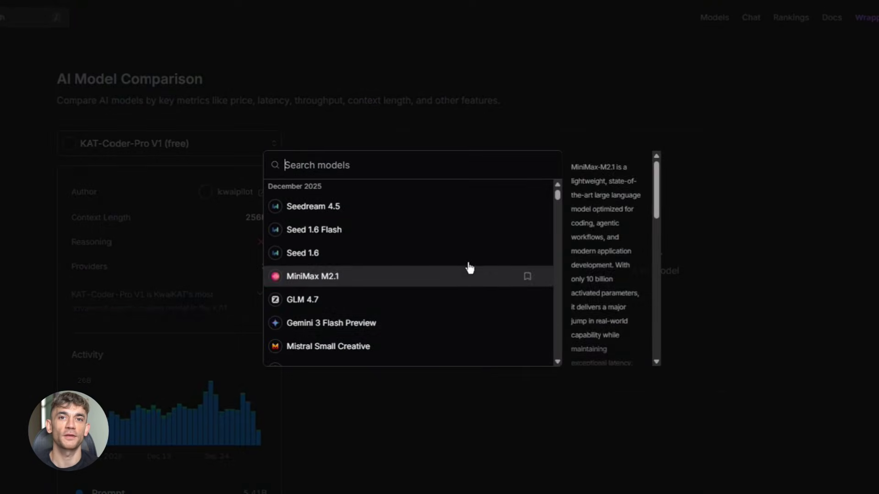
{"action": "left_click", "coordinate": [380, 280]}
{"action": "left_click", "coordinate": [595, 297]}
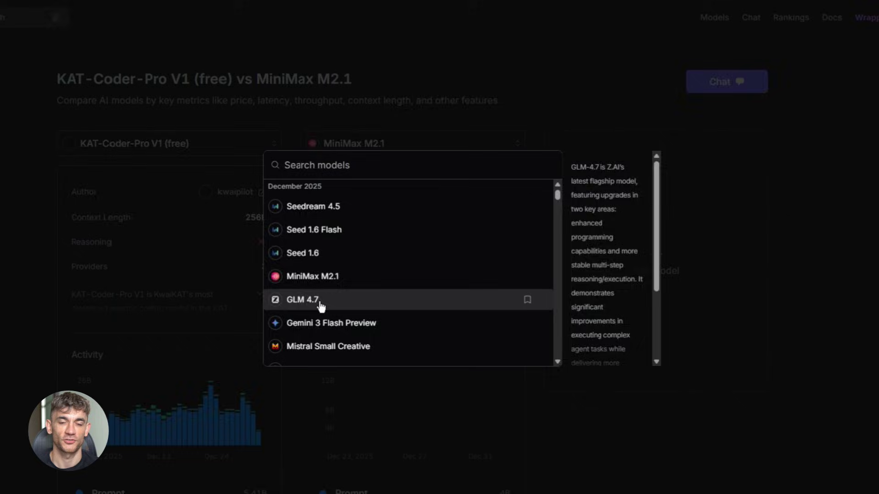
{"action": "left_click", "coordinate": [319, 302]}
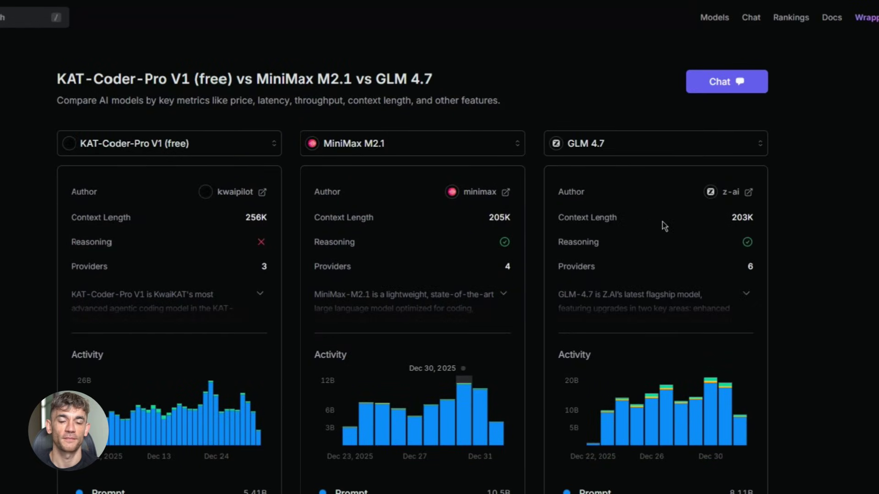
{"action": "scroll", "coordinate": [367, 287], "scroll_direction": "down", "scroll_amount": 2}
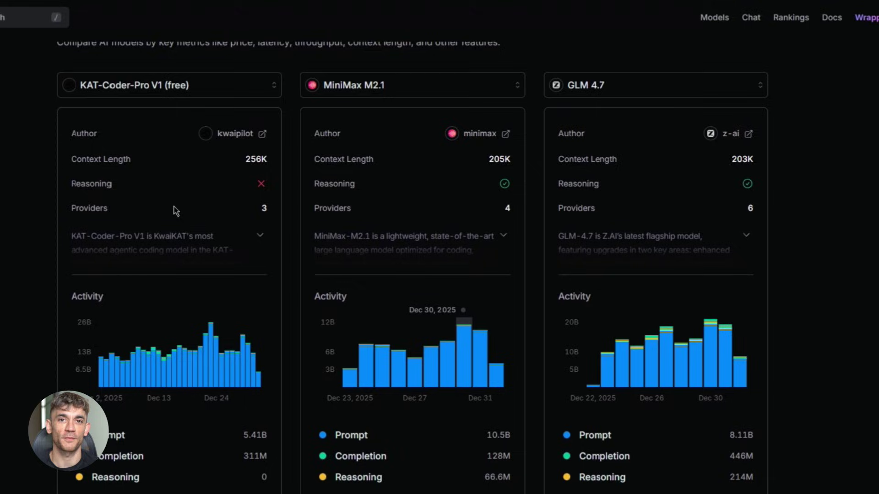
{"action": "scroll", "coordinate": [394, 222], "scroll_direction": "down", "scroll_amount": 5}
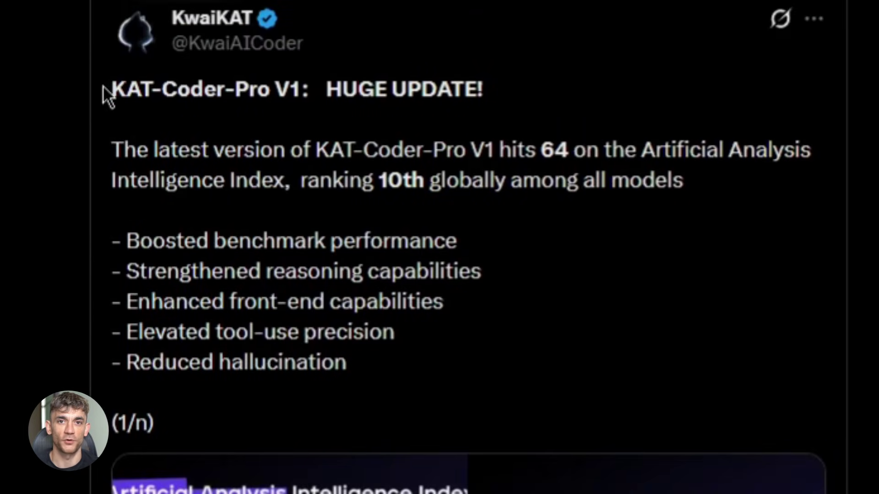
{"action": "left_click_drag", "start_coordinate": [103, 85], "coordinate": [485, 89]}
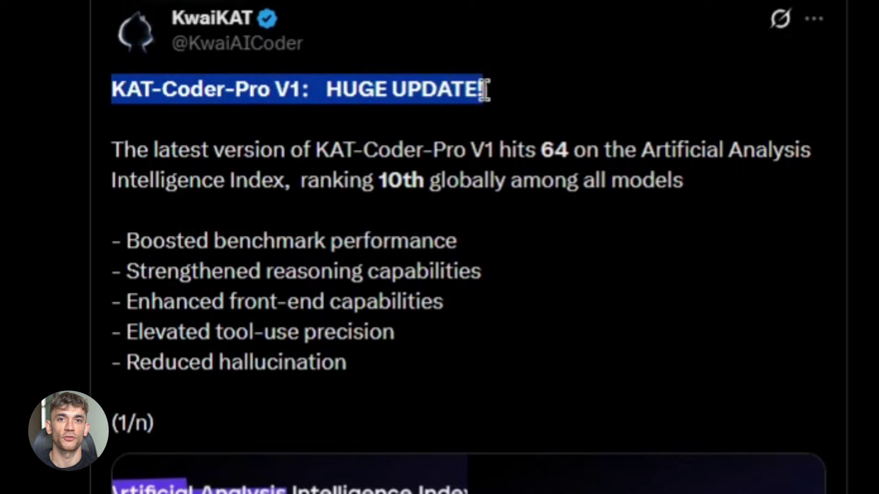
{"action": "left_click", "coordinate": [504, 92]}
{"action": "left_click_drag", "start_coordinate": [113, 151], "coordinate": [710, 182]}
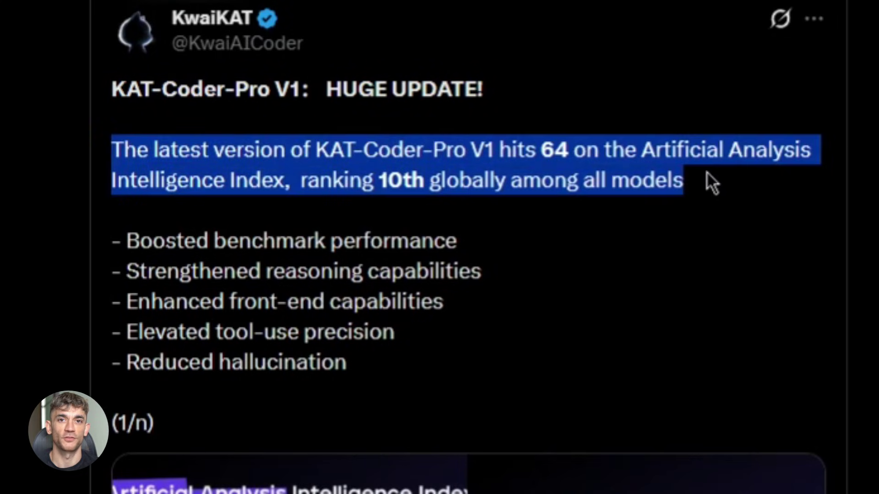
{"action": "left_click", "coordinate": [690, 203]}
{"action": "left_click_drag", "start_coordinate": [127, 241], "coordinate": [457, 247]}
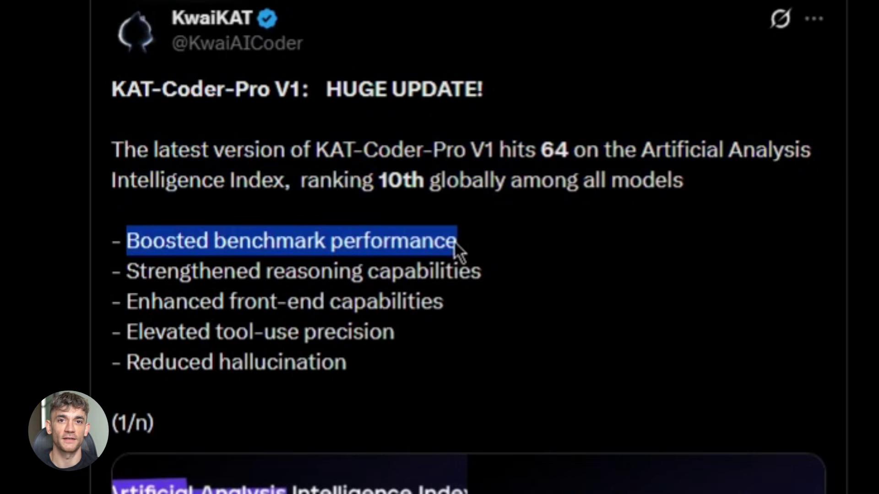
{"action": "left_click_drag", "start_coordinate": [126, 268], "coordinate": [379, 273]}
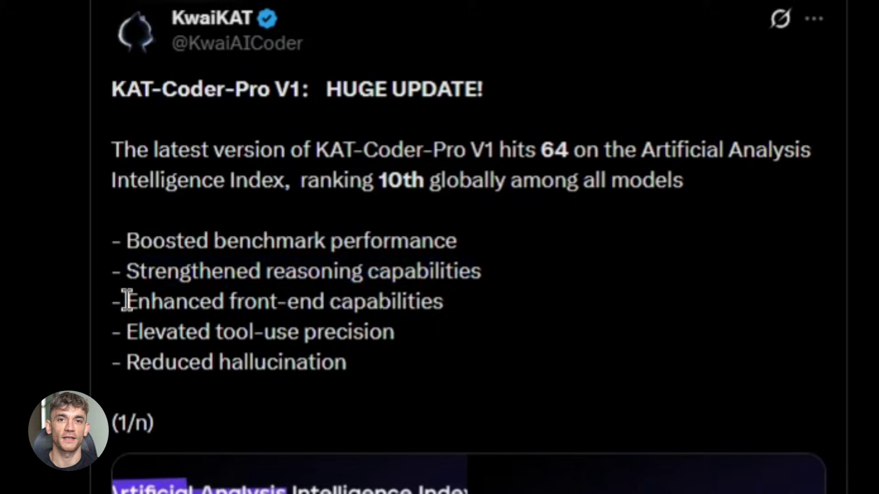
{"action": "left_click_drag", "start_coordinate": [124, 301], "coordinate": [441, 303]}
{"action": "left_click_drag", "start_coordinate": [127, 332], "coordinate": [416, 351]}
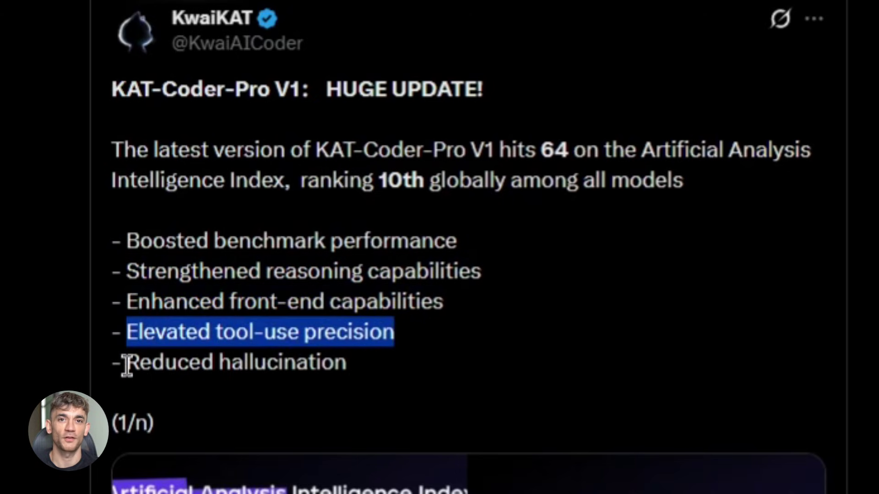
{"action": "left_click_drag", "start_coordinate": [126, 367], "coordinate": [488, 378]}
{"action": "scroll", "coordinate": [476, 375], "scroll_direction": "down", "scroll_amount": 5}
{"action": "scroll", "coordinate": [469, 382], "scroll_direction": "down", "scroll_amount": 2}
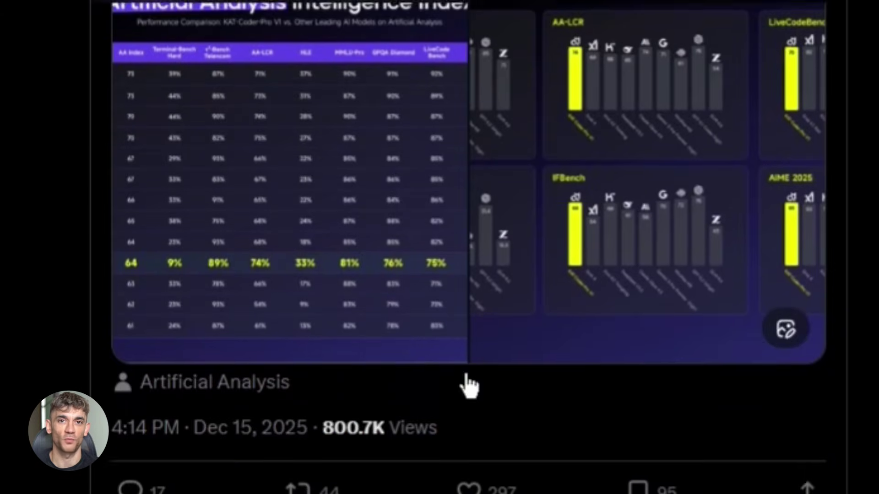
{"action": "scroll", "coordinate": [467, 385], "scroll_direction": "down", "scroll_amount": 3}
{"action": "scroll", "coordinate": [442, 378], "scroll_direction": "down", "scroll_amount": 1}
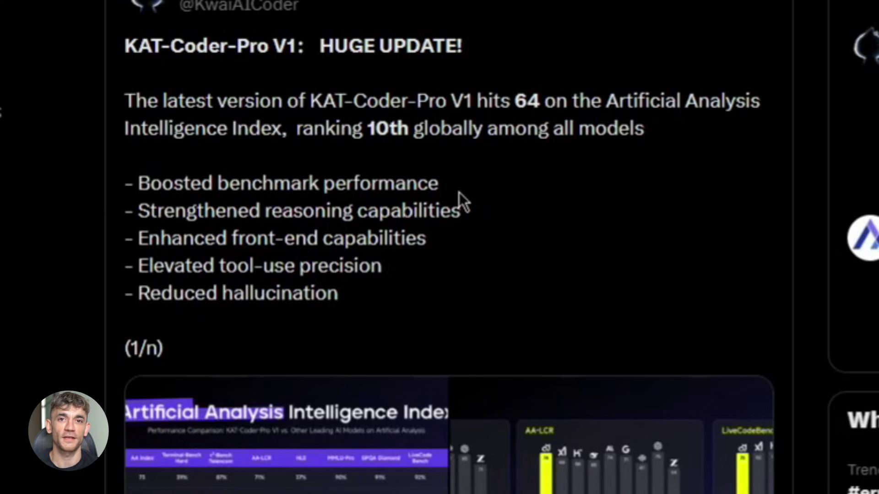
{"action": "left_click_drag", "start_coordinate": [150, 201], "coordinate": [142, 197]}
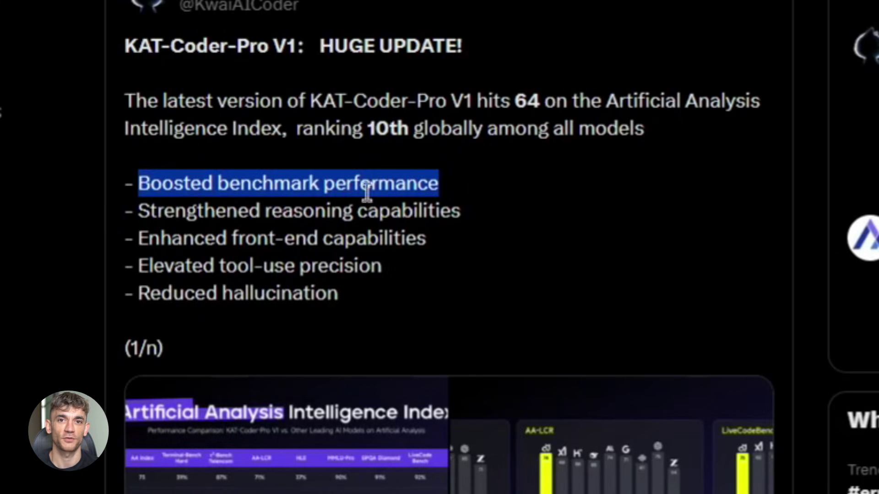
{"action": "left_click", "coordinate": [153, 179]}
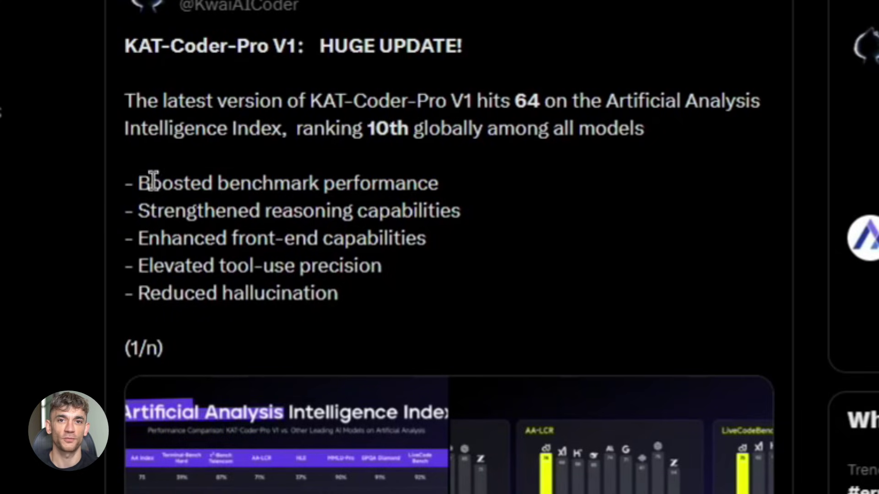
{"action": "left_click", "coordinate": [474, 184]}
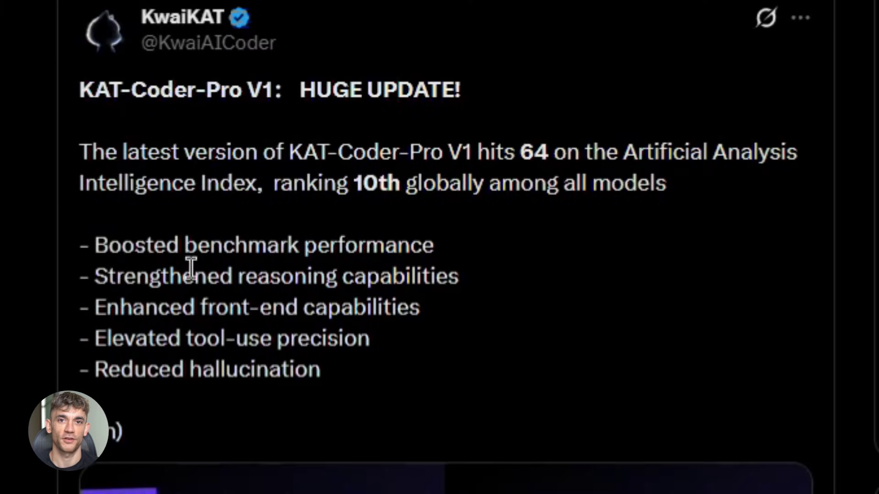
{"action": "left_click_drag", "start_coordinate": [95, 279], "coordinate": [437, 279]}
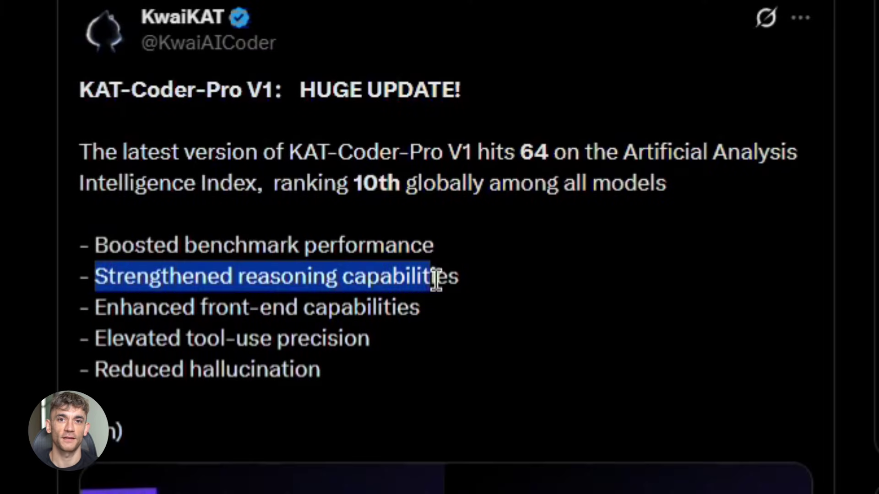
{"action": "left_click", "coordinate": [479, 281]}
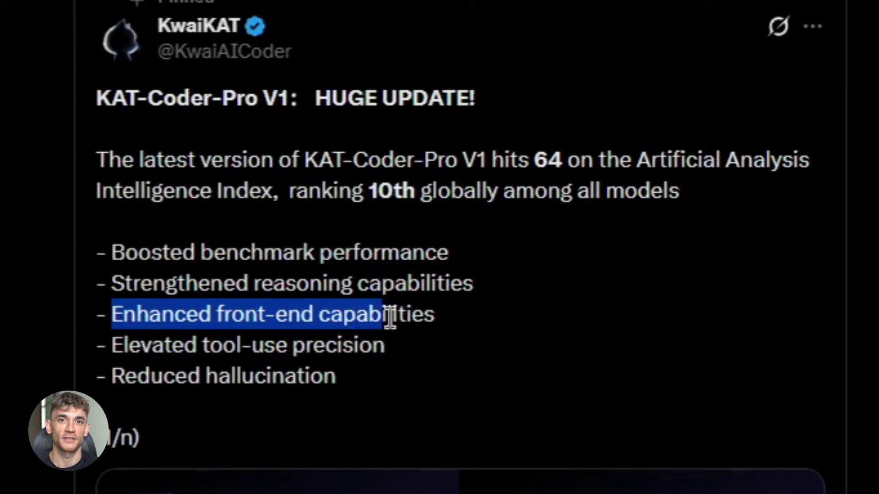
{"action": "left_click_drag", "start_coordinate": [390, 317], "coordinate": [450, 329]}
Start the generated Mario game, look over its index.html source, and return to the live preview
{"action": "left_click", "coordinate": [455, 342]}
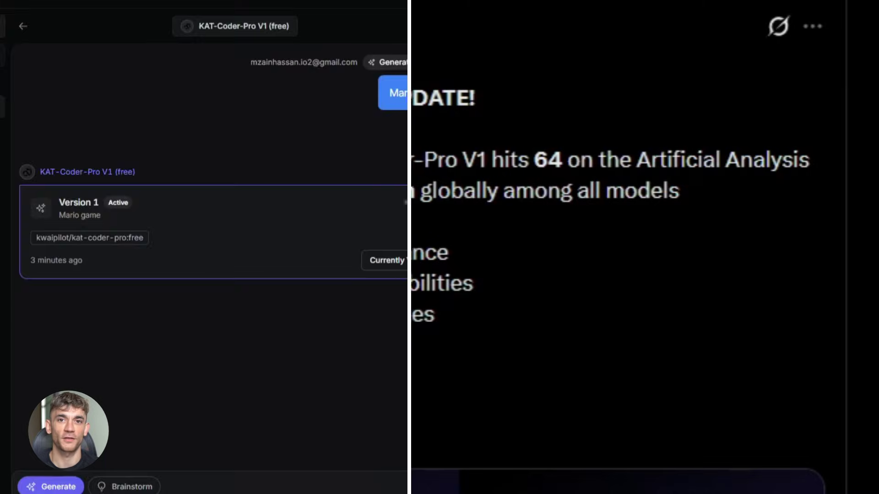
{"action": "left_click", "coordinate": [735, 359]}
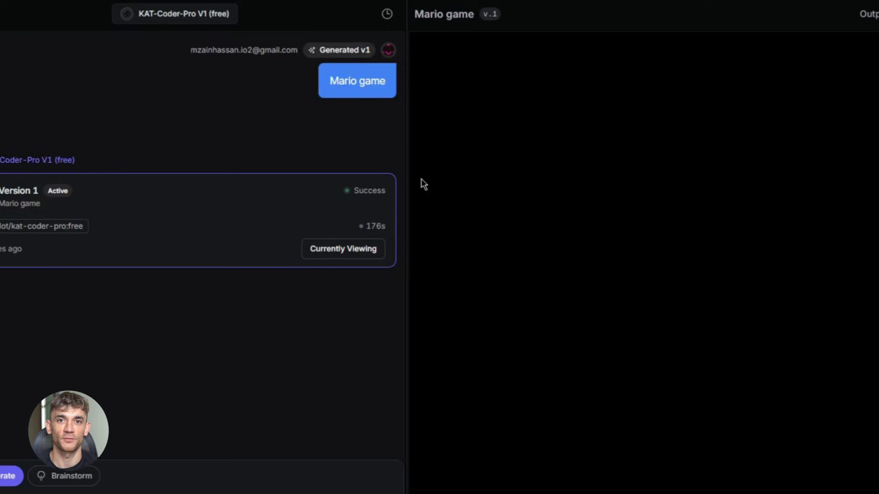
{"action": "left_click", "coordinate": [866, 21]}
{"action": "scroll", "coordinate": [601, 187], "scroll_direction": "up", "scroll_amount": 10}
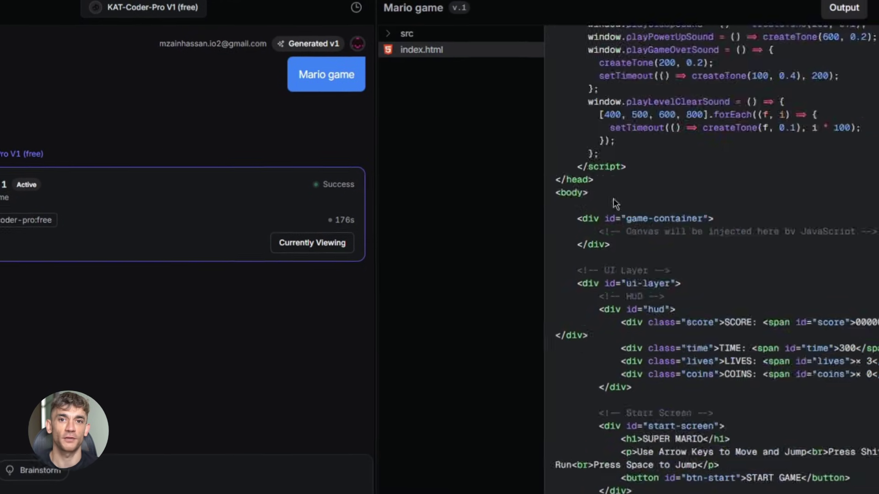
{"action": "scroll", "coordinate": [600, 187], "scroll_direction": "up", "scroll_amount": 10}
{"action": "scroll", "coordinate": [601, 188], "scroll_direction": "down", "scroll_amount": 10}
{"action": "left_click", "coordinate": [869, 11]}
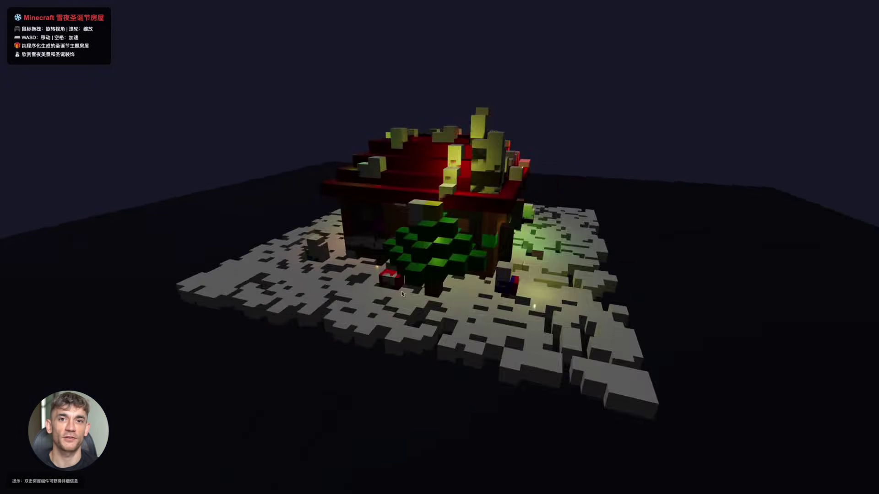
{"action": "mouse_move", "coordinate": [402, 291]}
{"action": "left_mouse_down"}
{"action": "mouse_move", "coordinate": [314, 291]}
{"action": "mouse_move", "coordinate": [570, 300]}
{"action": "mouse_move", "coordinate": [399, 278]}
{"action": "mouse_move", "coordinate": [449, 196]}
{"action": "left_mouse_up"}
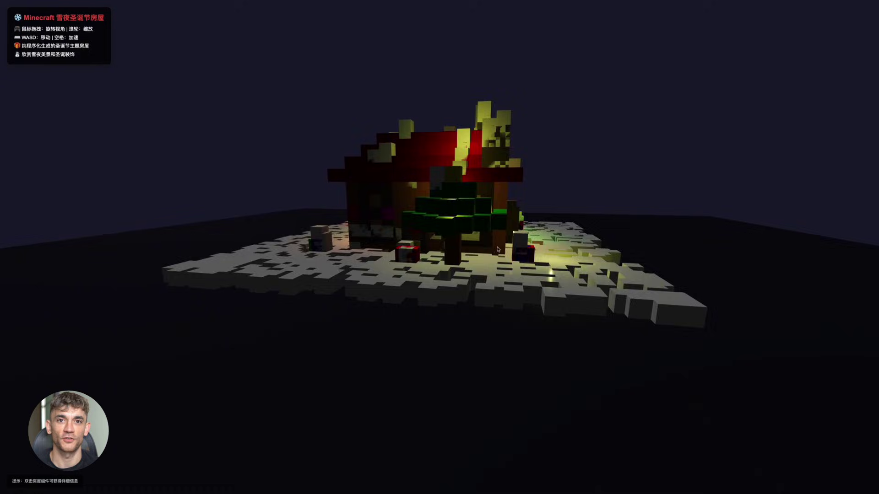
{"action": "mouse_move", "coordinate": [498, 249]}
{"action": "left_mouse_down"}
{"action": "mouse_move", "coordinate": [443, 310]}
{"action": "mouse_move", "coordinate": [328, 287]}
{"action": "mouse_move", "coordinate": [355, 307]}
{"action": "mouse_move", "coordinate": [389, 294]}
{"action": "left_mouse_up"}
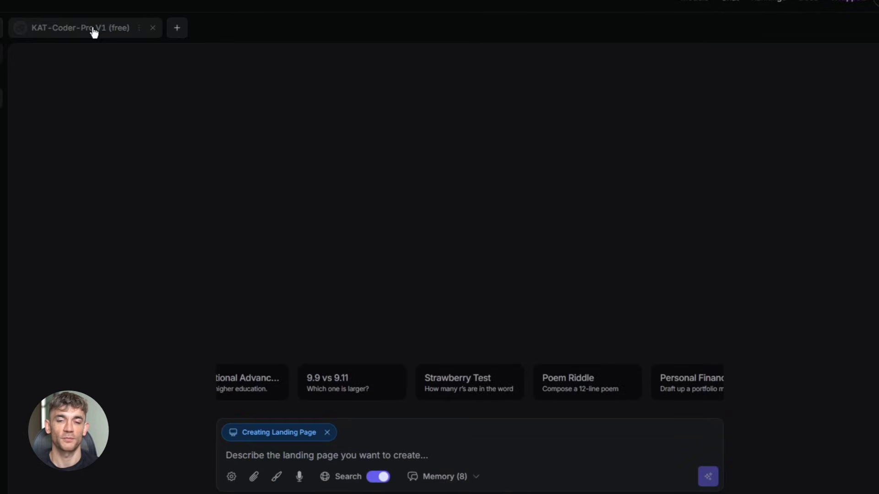
Paste the Next.js AI Profit Boardroom dashboard prompt with Ctrl+V and send it to KAT-Coder-Pro V1
{"action": "type", "text": "Build a responsive Next.js dashboard for the AI Profit Boardroom. Include authentication, API routes for member data, and a clean modern UI that showcases the value of AI automation to potential members."}
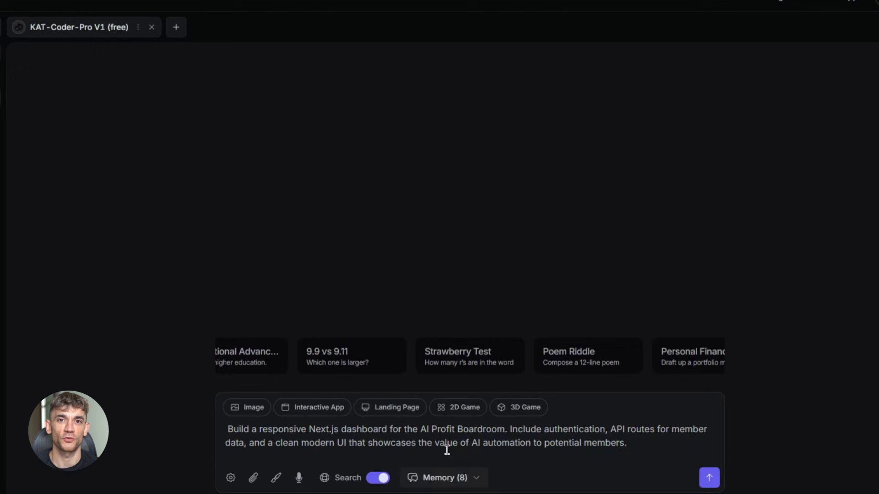
{"action": "left_click", "coordinate": [705, 478]}
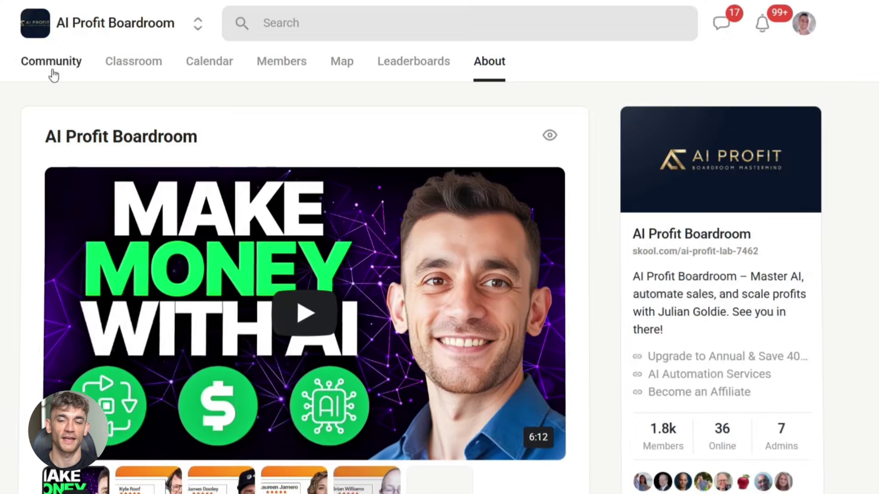
Highlight the AI Profit Boardroom title and scroll through its About page
{"action": "left_click_drag", "start_coordinate": [45, 134], "coordinate": [90, 128]}
{"action": "scroll", "coordinate": [339, 211], "scroll_direction": "down", "scroll_amount": 5}
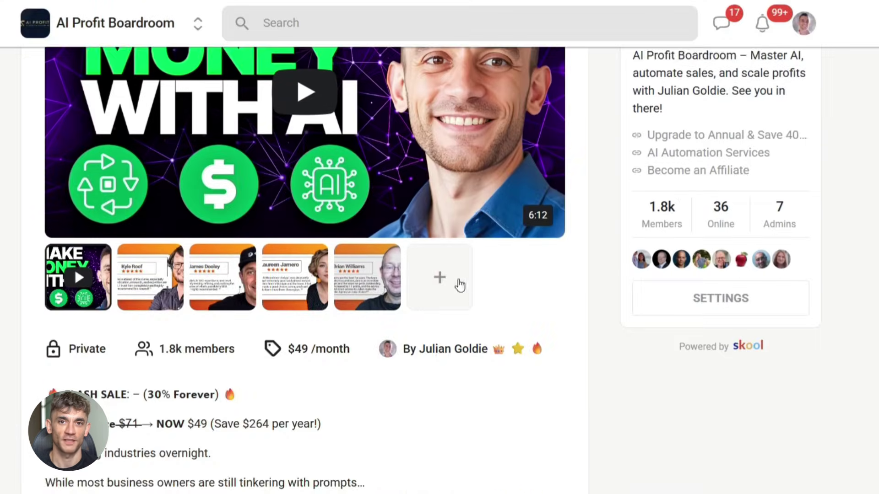
{"action": "scroll", "coordinate": [131, 182], "scroll_direction": "down", "scroll_amount": 5}
{"action": "scroll", "coordinate": [82, 216], "scroll_direction": "down", "scroll_amount": 4}
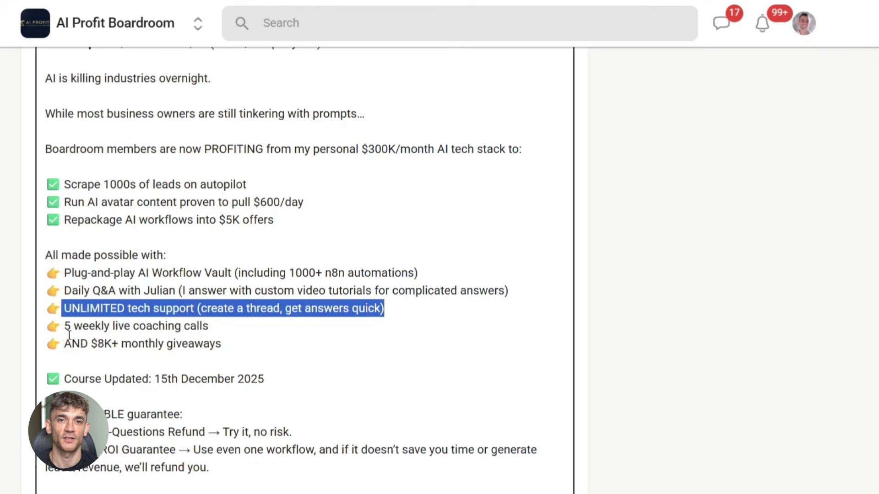
{"action": "scroll", "coordinate": [206, 285], "scroll_direction": "up", "scroll_amount": 5}
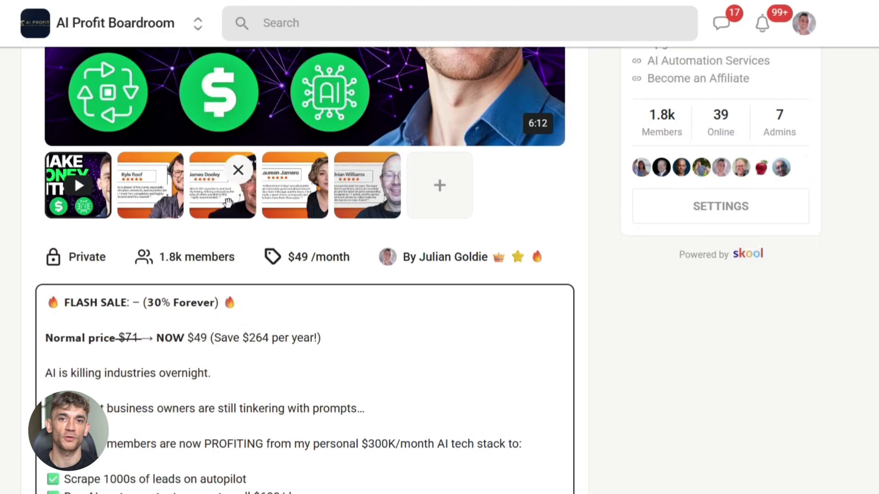
{"action": "scroll", "coordinate": [206, 137], "scroll_direction": "up", "scroll_amount": 5}
Open the Classroom and scroll down and back up through the course cards
{"action": "left_click", "coordinate": [134, 61]}
{"action": "scroll", "coordinate": [232, 183], "scroll_direction": "down", "scroll_amount": 5}
{"action": "scroll", "coordinate": [232, 184], "scroll_direction": "down", "scroll_amount": 5}
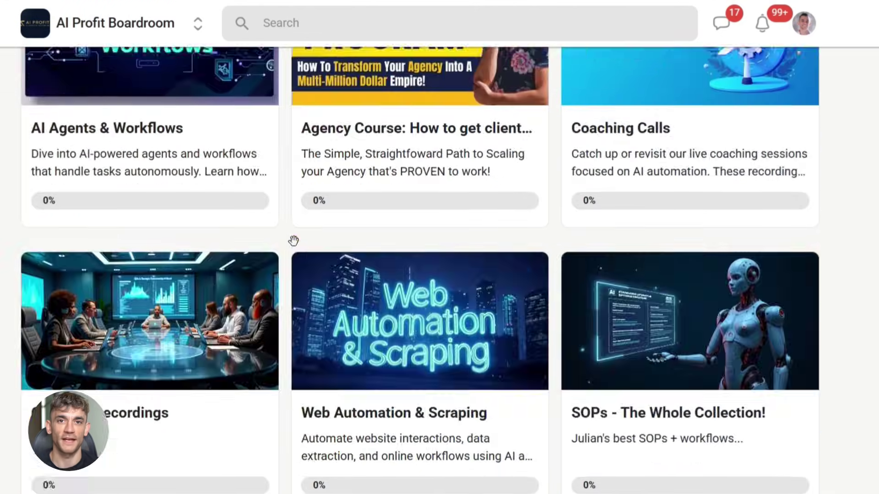
{"action": "scroll", "coordinate": [292, 242], "scroll_direction": "down", "scroll_amount": 5}
{"action": "scroll", "coordinate": [257, 261], "scroll_direction": "down", "scroll_amount": 5}
{"action": "scroll", "coordinate": [272, 280], "scroll_direction": "down", "scroll_amount": 5}
{"action": "scroll", "coordinate": [289, 306], "scroll_direction": "up", "scroll_amount": 5}
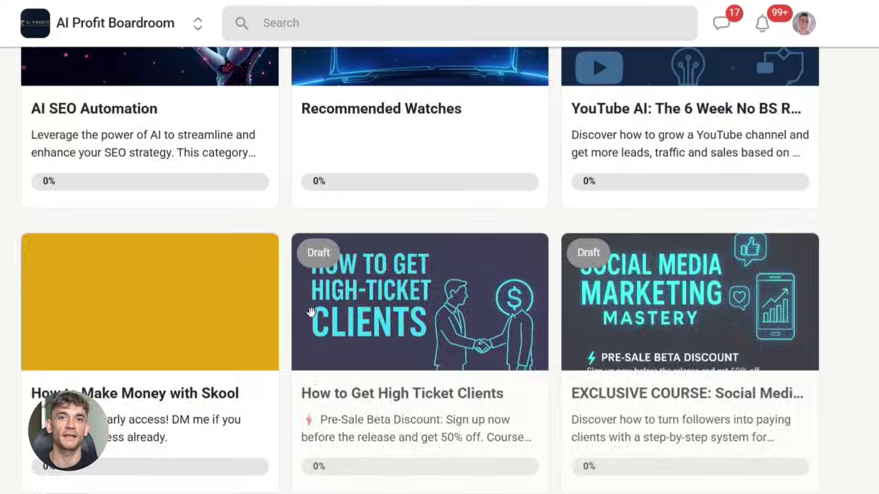
{"action": "scroll", "coordinate": [308, 308], "scroll_direction": "up", "scroll_amount": 5}
{"action": "scroll", "coordinate": [285, 277], "scroll_direction": "up", "scroll_amount": 5}
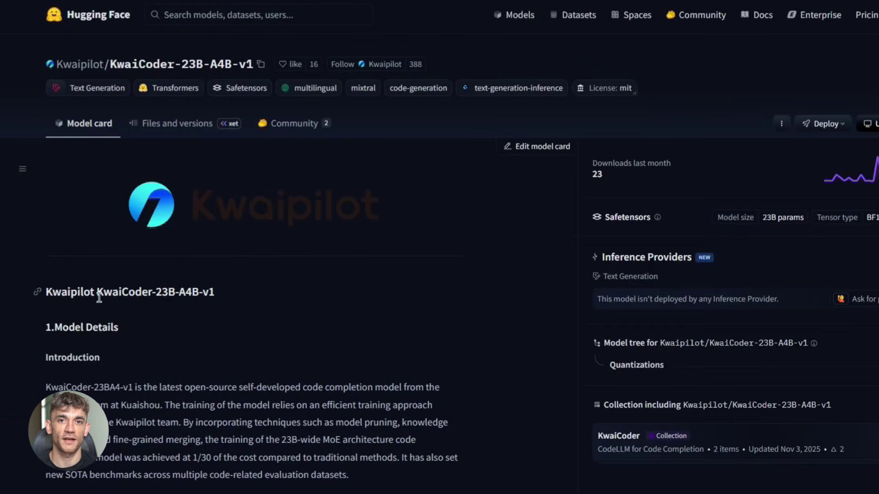
Deselect the KwaiCoder-23B-A4B-v1 title text and scroll down to the Performance table
{"action": "left_click", "coordinate": [234, 298]}
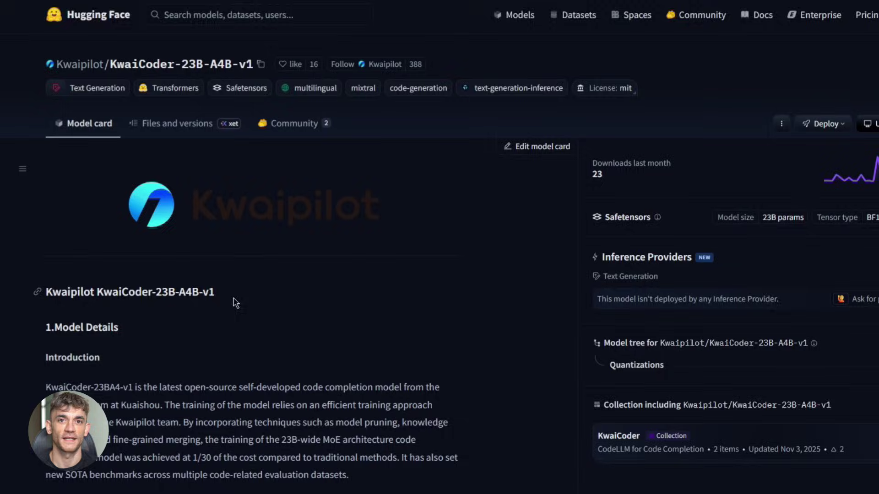
{"action": "scroll", "coordinate": [235, 302], "scroll_direction": "down", "scroll_amount": 3}
{"action": "scroll", "coordinate": [236, 302], "scroll_direction": "down", "scroll_amount": 1}
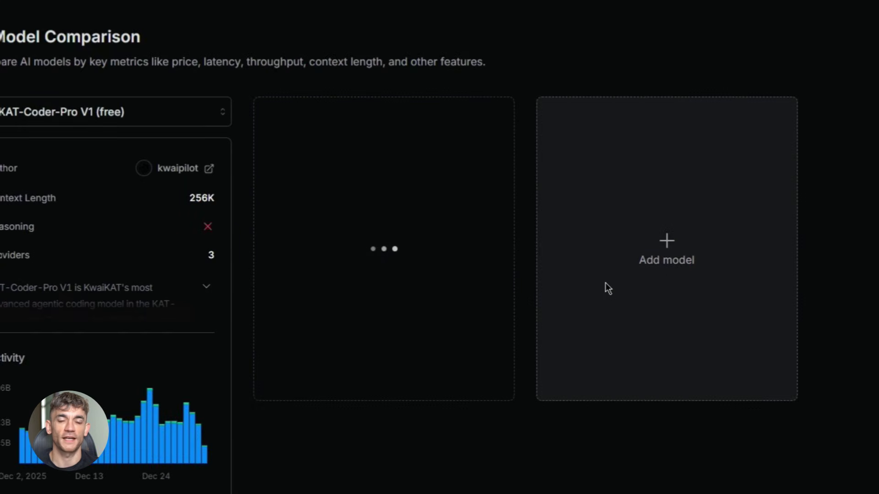
Add MiniMax M2.1 and GLM 4.7 to the comparison, then scroll through activity, latency and pricing rows
{"action": "left_click", "coordinate": [606, 289]}
{"action": "left_click", "coordinate": [277, 302]}
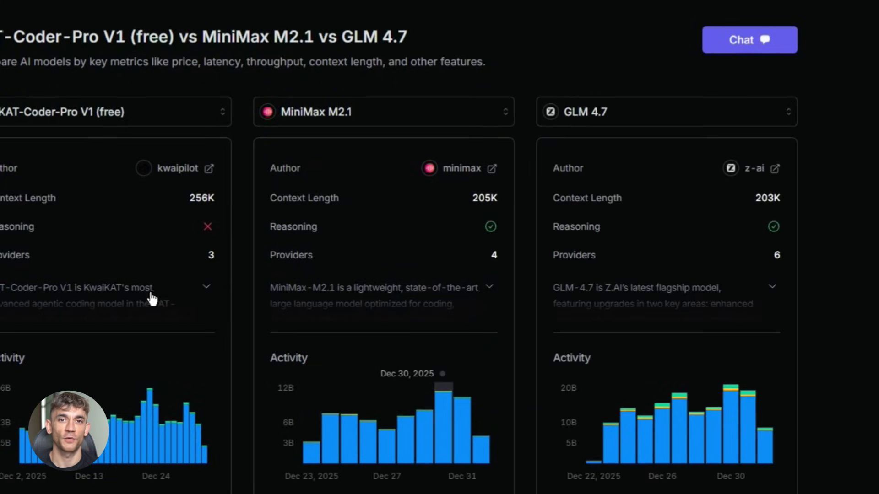
{"action": "scroll", "coordinate": [101, 187], "scroll_direction": "down", "scroll_amount": 3}
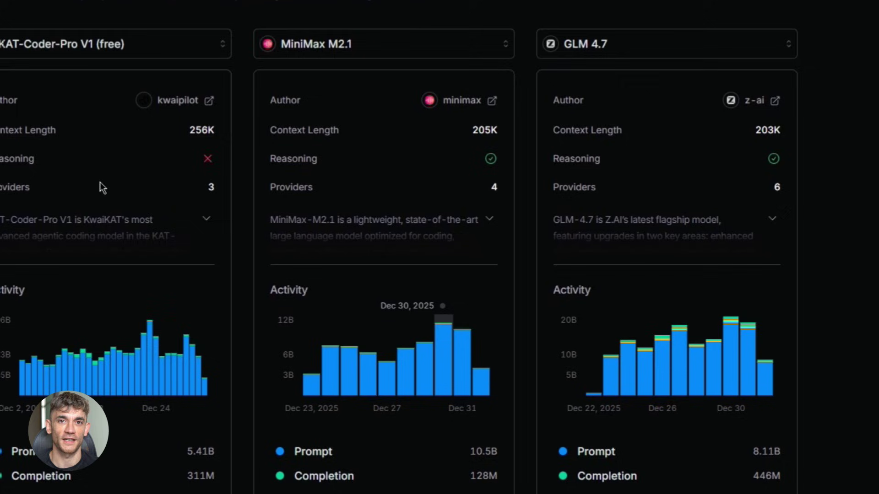
{"action": "scroll", "coordinate": [118, 183], "scroll_direction": "down", "scroll_amount": 5}
{"action": "scroll", "coordinate": [410, 349], "scroll_direction": "down", "scroll_amount": 2}
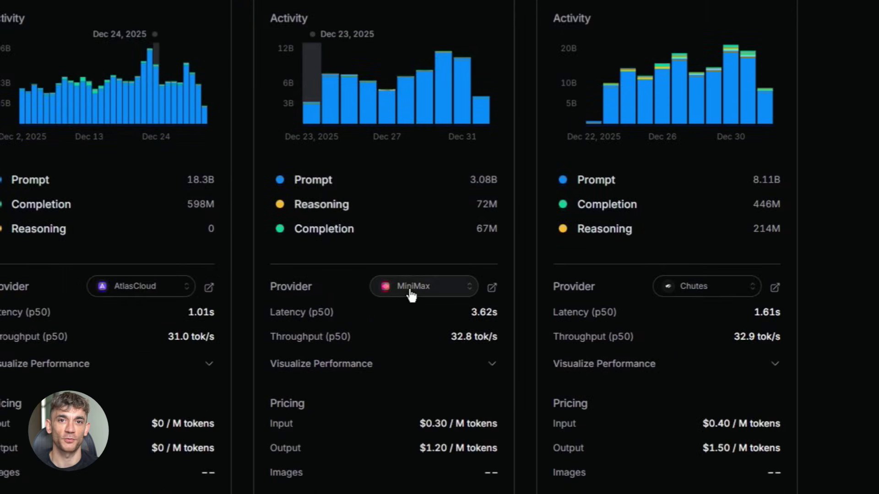
{"action": "scroll", "coordinate": [335, 311], "scroll_direction": "down", "scroll_amount": 7}
{"action": "scroll", "coordinate": [440, 334], "scroll_direction": "up", "scroll_amount": 10}
{"action": "scroll", "coordinate": [411, 250], "scroll_direction": "up", "scroll_amount": 4}
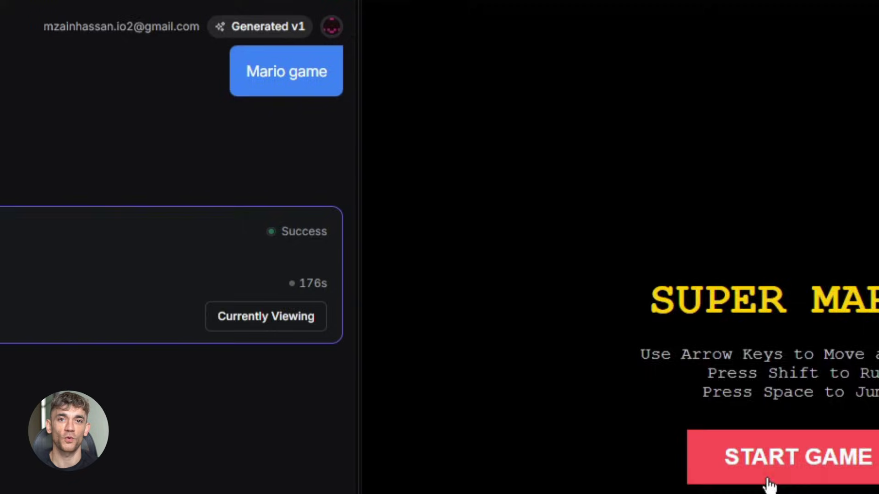
Press START GAME in the generated Super Mario preview
{"action": "left_click", "coordinate": [819, 460]}
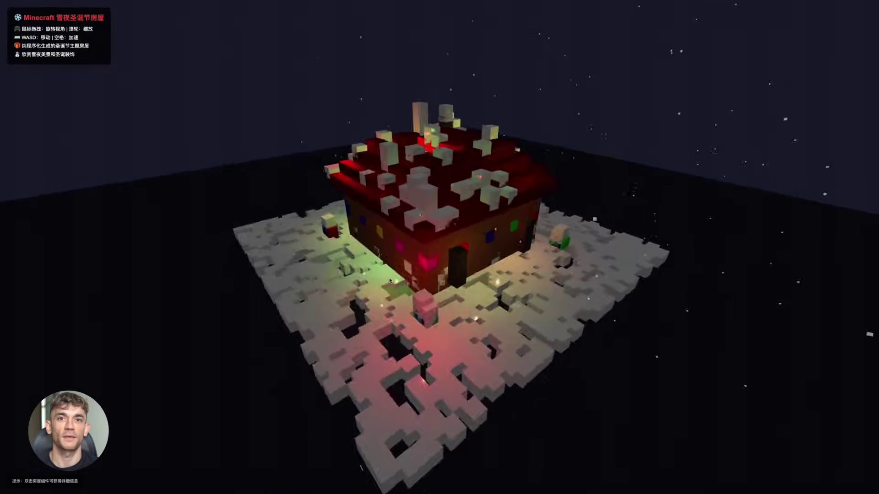
Drag to orbit the camera around the voxel snowy Christmas house
{"action": "mouse_move", "coordinate": [390, 281]}
{"action": "left_mouse_down"}
{"action": "mouse_move", "coordinate": [506, 246]}
{"action": "mouse_move", "coordinate": [343, 292]}
{"action": "mouse_move", "coordinate": [391, 296]}
{"action": "left_mouse_up"}
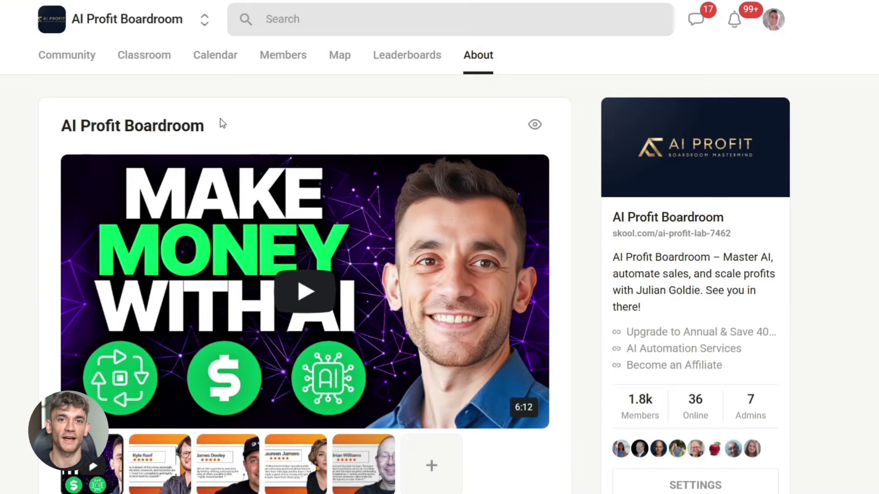
Scroll through the AI Profit Boardroom About page pitch
{"action": "scroll", "coordinate": [136, 245], "scroll_direction": "down", "scroll_amount": 5}
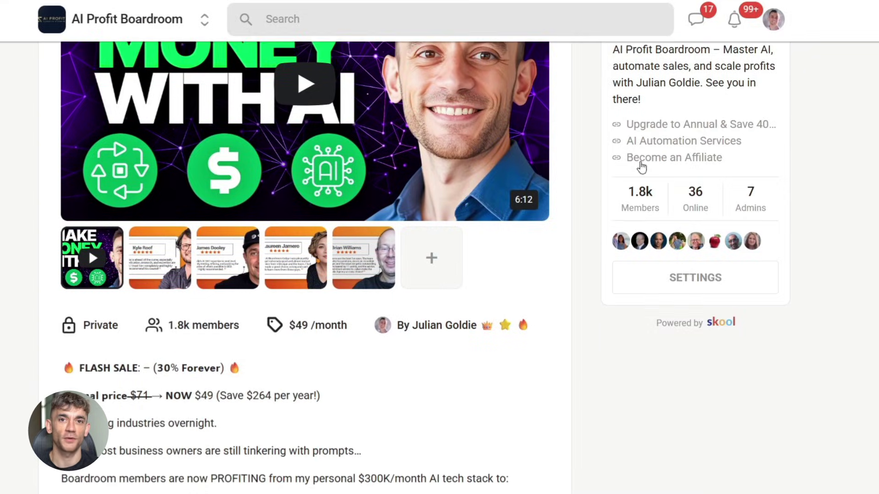
{"action": "scroll", "coordinate": [137, 151], "scroll_direction": "down", "scroll_amount": 5}
{"action": "scroll", "coordinate": [96, 202], "scroll_direction": "down", "scroll_amount": 3}
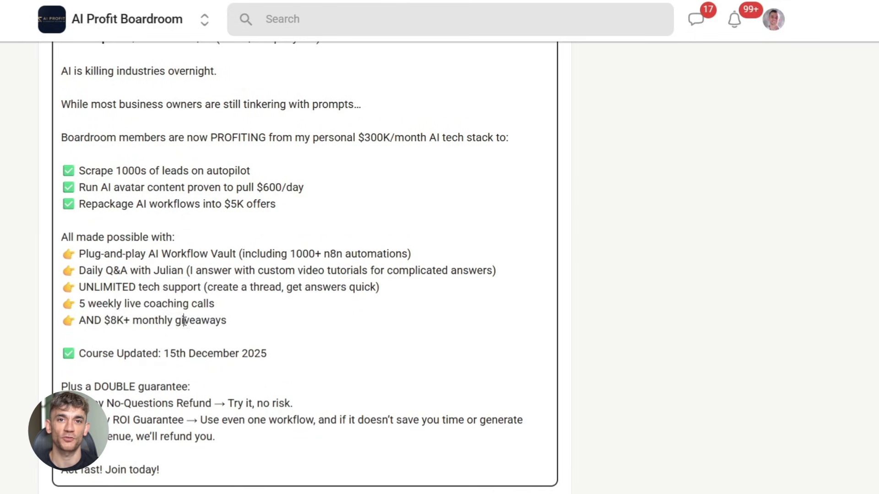
{"action": "scroll", "coordinate": [184, 320], "scroll_direction": "up", "scroll_amount": 2}
{"action": "scroll", "coordinate": [184, 321], "scroll_direction": "up", "scroll_amount": 4}
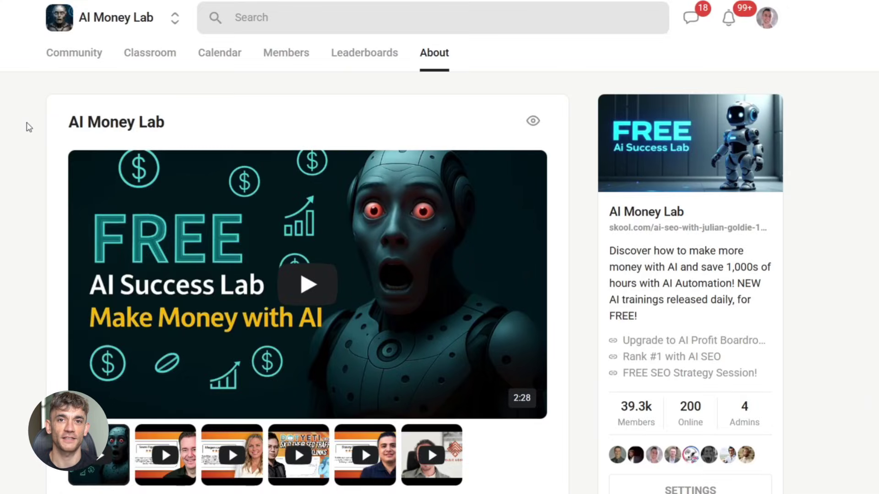
Read the free AI Money Lab About description, highlighting some of its lines
{"action": "scroll", "coordinate": [524, 269], "scroll_direction": "down", "scroll_amount": 3}
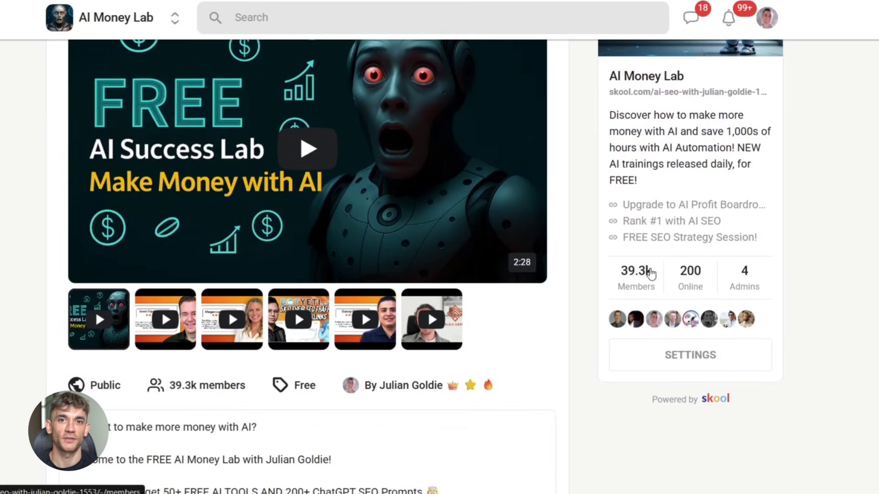
{"action": "scroll", "coordinate": [113, 301], "scroll_direction": "down", "scroll_amount": 3}
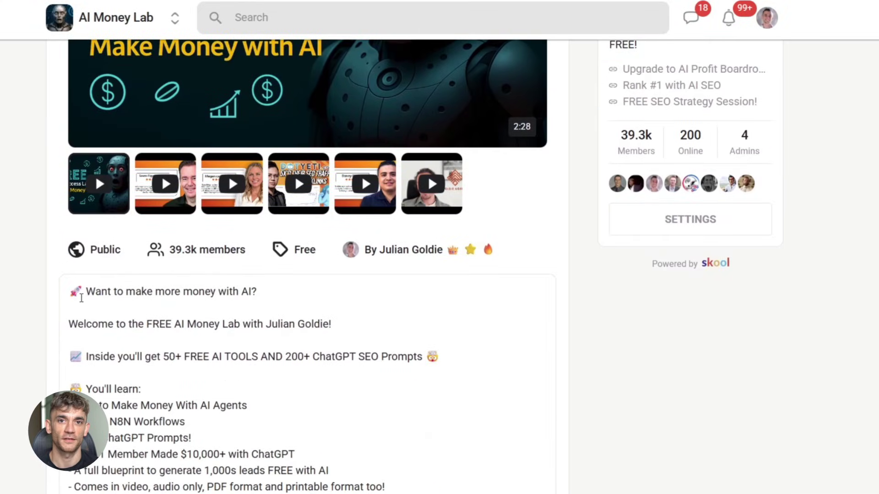
{"action": "scroll", "coordinate": [89, 312], "scroll_direction": "down", "scroll_amount": 2}
{"action": "left_click_drag", "start_coordinate": [77, 338], "coordinate": [105, 338]}
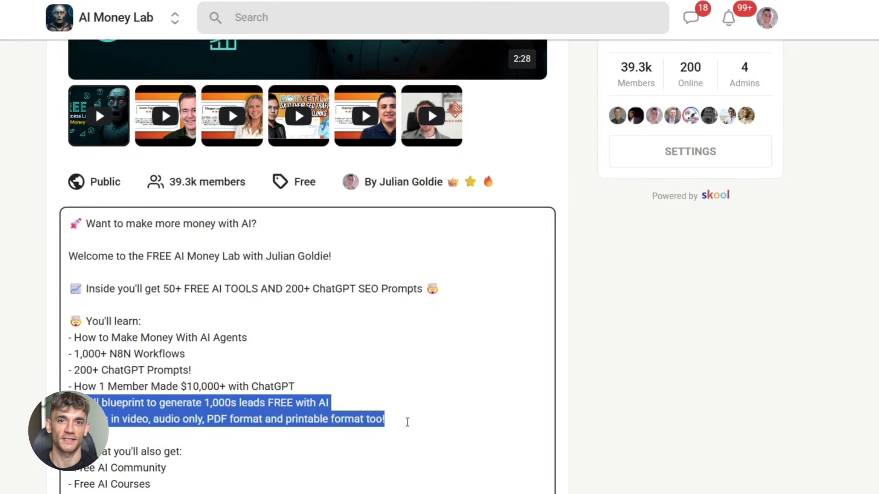
{"action": "scroll", "coordinate": [297, 350], "scroll_direction": "down", "scroll_amount": 2}
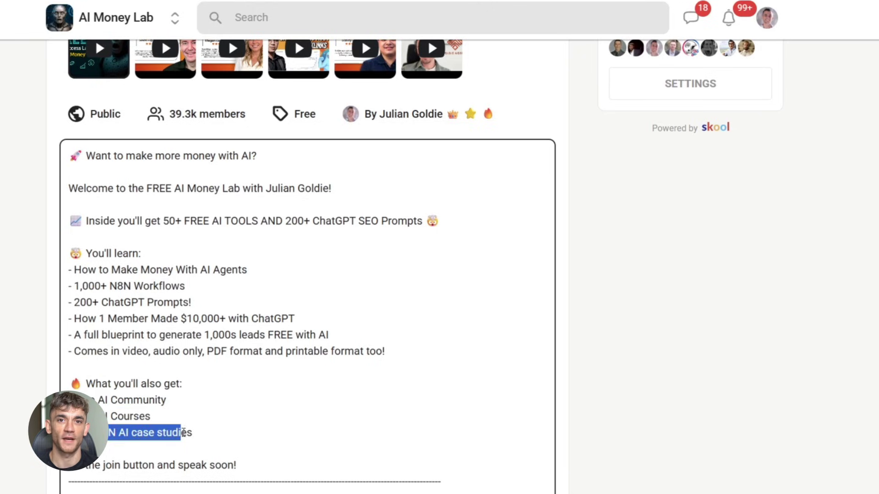
{"action": "scroll", "coordinate": [202, 402], "scroll_direction": "up", "scroll_amount": 10}
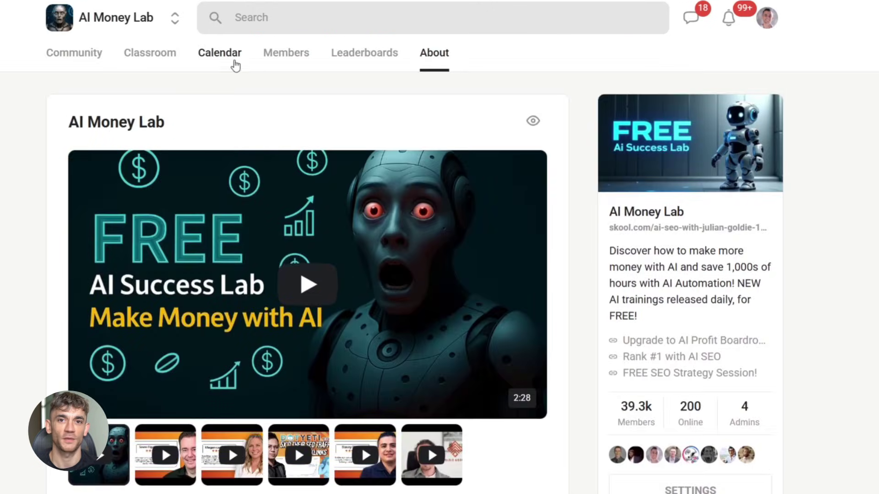
Open the AI Money Lab Classroom and browse its course cards
{"action": "left_click", "coordinate": [168, 66]}
{"action": "scroll", "coordinate": [306, 209], "scroll_direction": "down", "scroll_amount": 1}
{"action": "scroll", "coordinate": [367, 220], "scroll_direction": "down", "scroll_amount": 2}
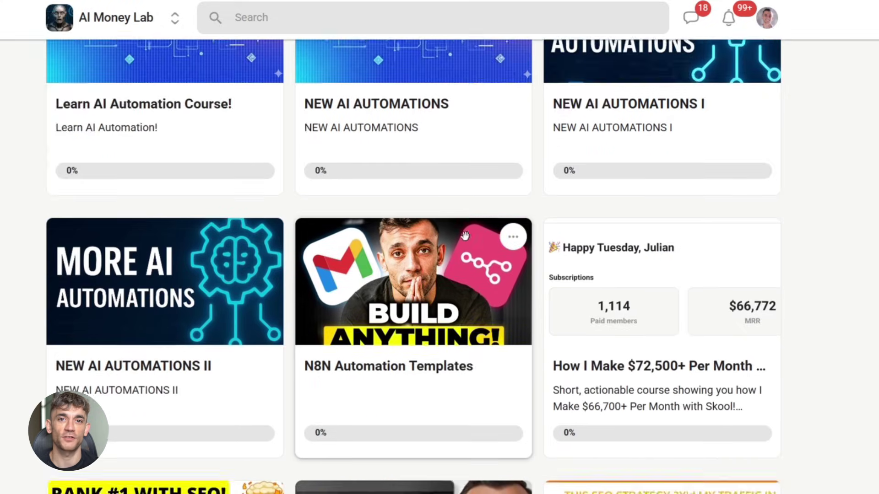
{"action": "scroll", "coordinate": [465, 237], "scroll_direction": "down", "scroll_amount": 4}
{"action": "scroll", "coordinate": [160, 199], "scroll_direction": "up", "scroll_amount": 7}
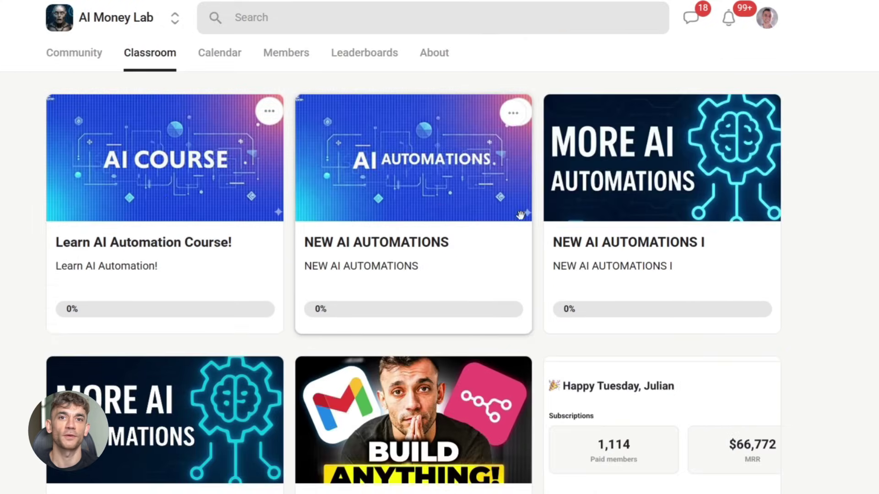